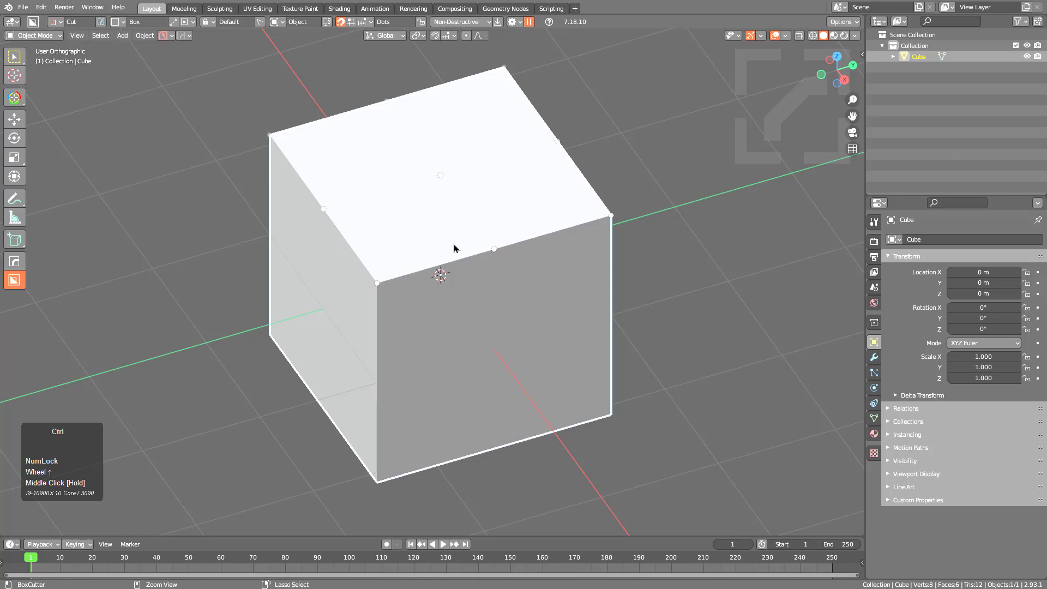
Step: Cut a box about 0.375 by 1.746 centred on the cube's top +X edge midpoint, extruded 2.015 down through the cube
{"action": "mouse_move", "coordinate": [493, 250]}
{"action": "left_mouse_down", "text": "ctrl"}
{"action": "mouse_move", "coordinate": [608, 229]}
{"action": "mouse_move", "coordinate": [602, 249]}
{"action": "mouse_move", "coordinate": [609, 236]}
{"action": "left_mouse_up", "text": "ctrl"}
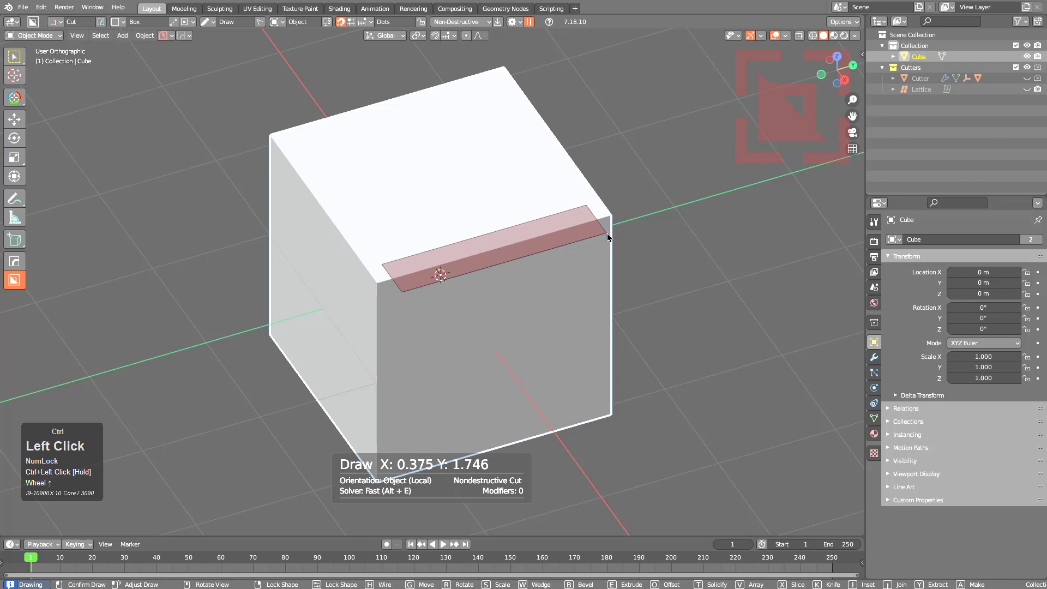
{"action": "left_click_drag", "start_coordinate": [607, 235], "coordinate": [607, 235], "text": "ctrl"}
{"action": "left_click", "coordinate": [580, 466]}
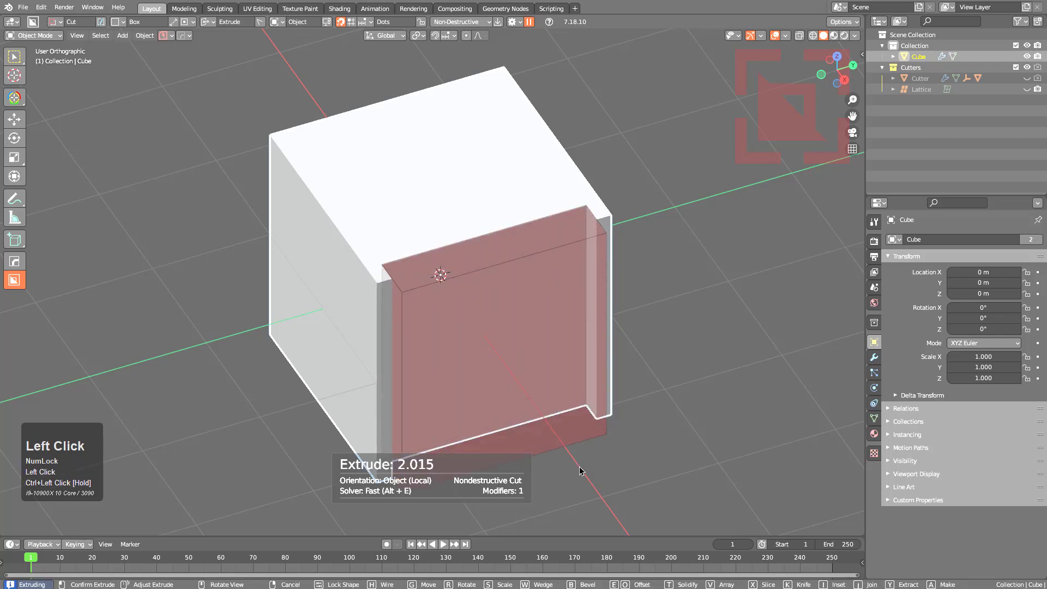
Step: Cut a rectangular opening centred on the -Y face, leaving a thin border, extruded 2.015 through the cube
{"action": "middle_click_drag", "start_coordinate": [372, 250], "coordinate": [427, 297]}
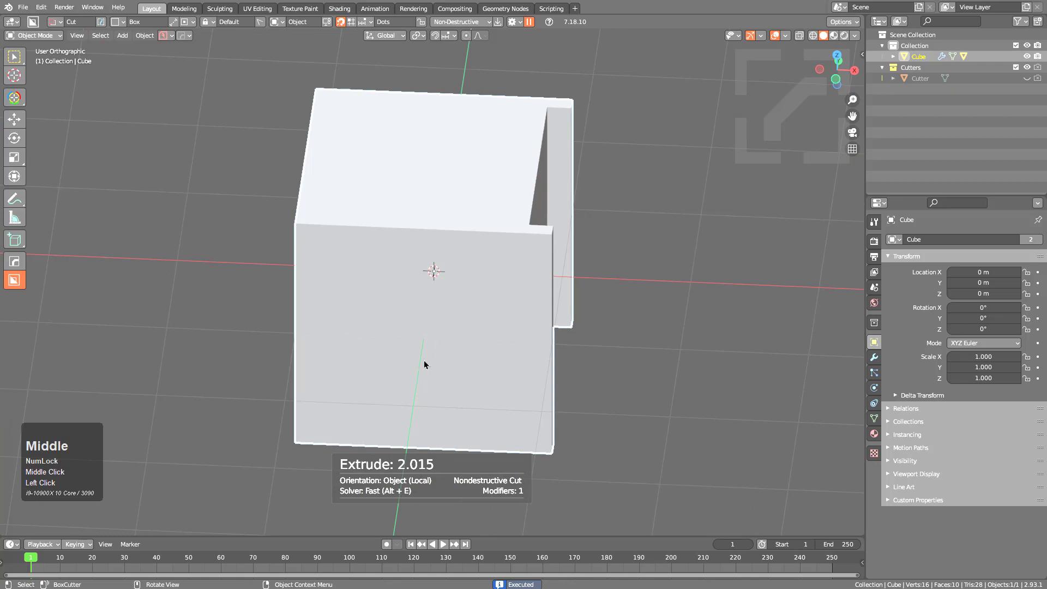
{"action": "left_click_drag", "start_coordinate": [422, 339], "coordinate": [541, 413], "text": "ctrl"}
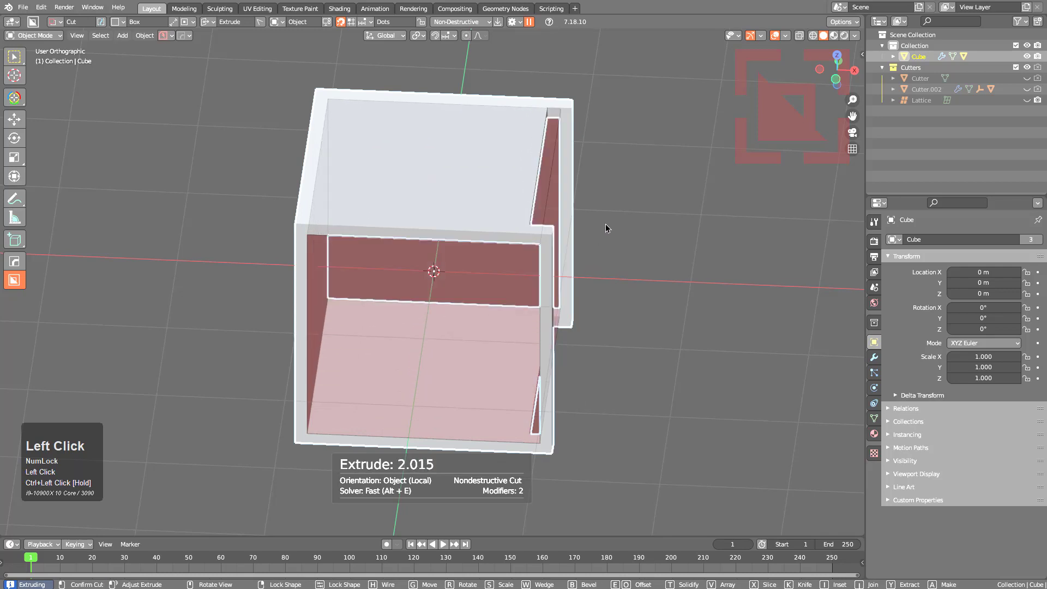
{"action": "left_click", "coordinate": [605, 228]}
Step: Cut a long box centred on the midpoint of the cube's top -X edge, extruded 2.015 downward
{"action": "middle_click_drag", "start_coordinate": [362, 133], "coordinate": [400, 143]}
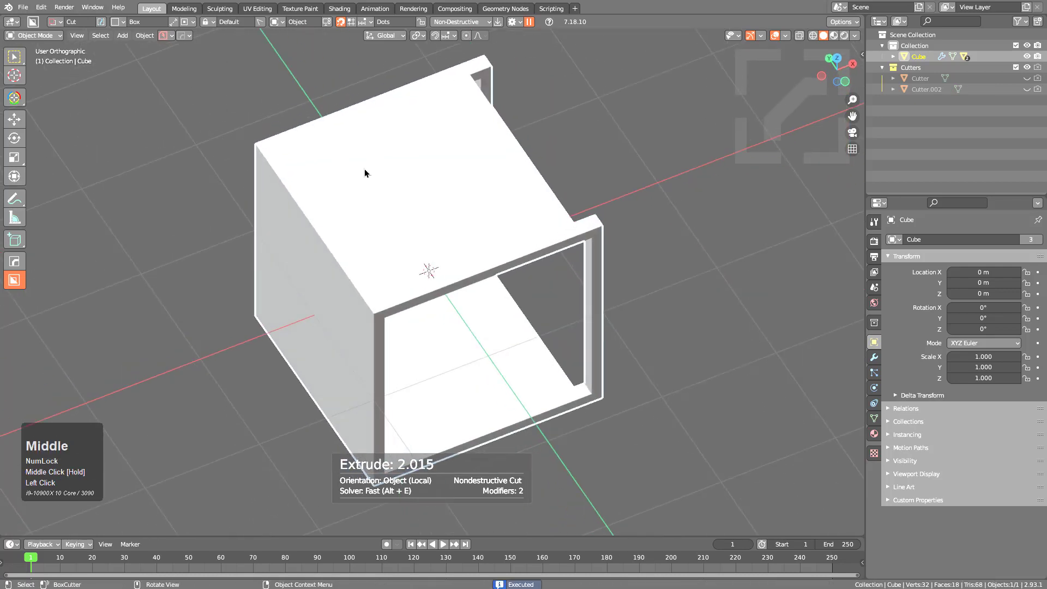
{"action": "left_click_drag", "start_coordinate": [327, 248], "coordinate": [344, 321]}
{"action": "left_click", "coordinate": [303, 509]}
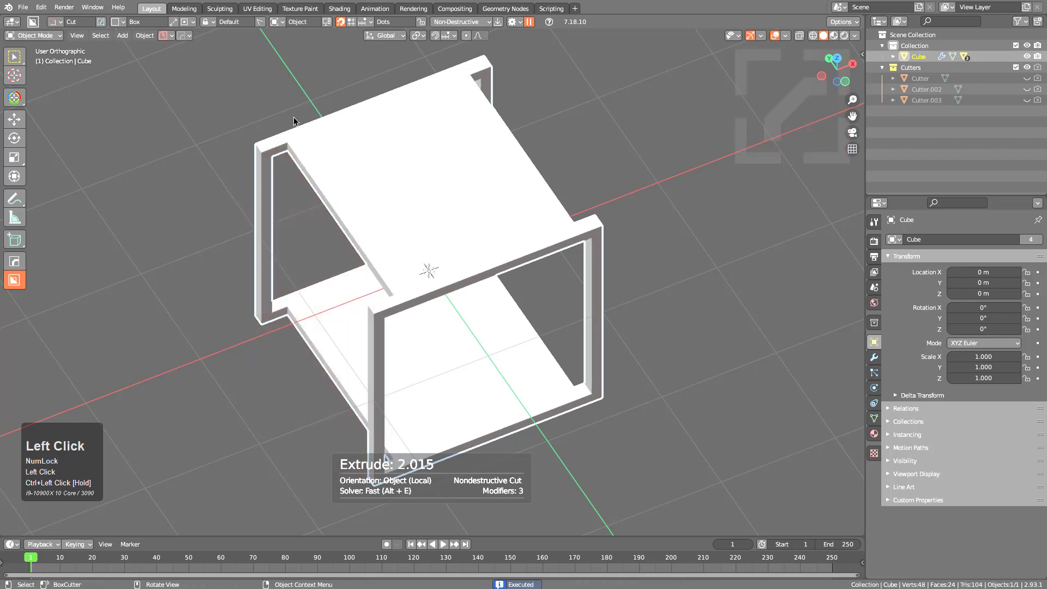
Step: Cut a box notch centred on the midpoint of the top -Y edge, extruded 2.015 downward
{"action": "mouse_move", "coordinate": [494, 260]}
{"action": "left_mouse_down"}
{"action": "mouse_move", "coordinate": [572, 250]}
{"action": "mouse_move", "coordinate": [579, 260]}
{"action": "left_mouse_up"}
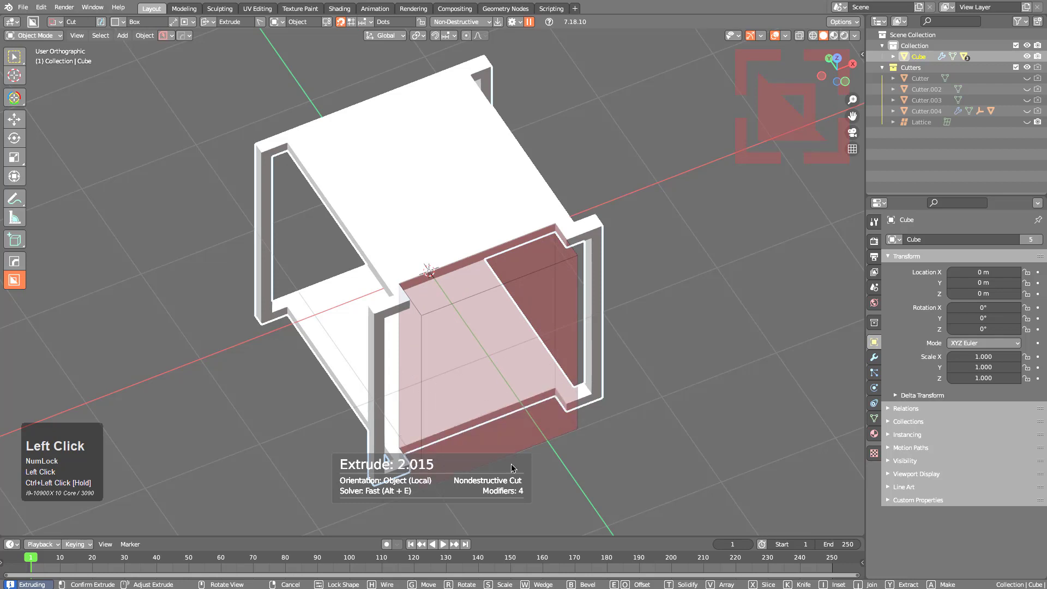
{"action": "left_click", "coordinate": [445, 250]}
{"action": "left_click_drag", "start_coordinate": [394, 257], "coordinate": [597, 210]}
{"action": "right_click", "coordinate": [553, 362]}
Step: Cut further, deeper box notches at the midpoints of the top +X and -Y edges, each extruded 2.015 downward
{"action": "mouse_move", "coordinate": [554, 361]}
{"action": "middle_mouse_down"}
{"action": "mouse_move", "coordinate": [486, 227]}
{"action": "mouse_move", "coordinate": [490, 255]}
{"action": "middle_mouse_up"}
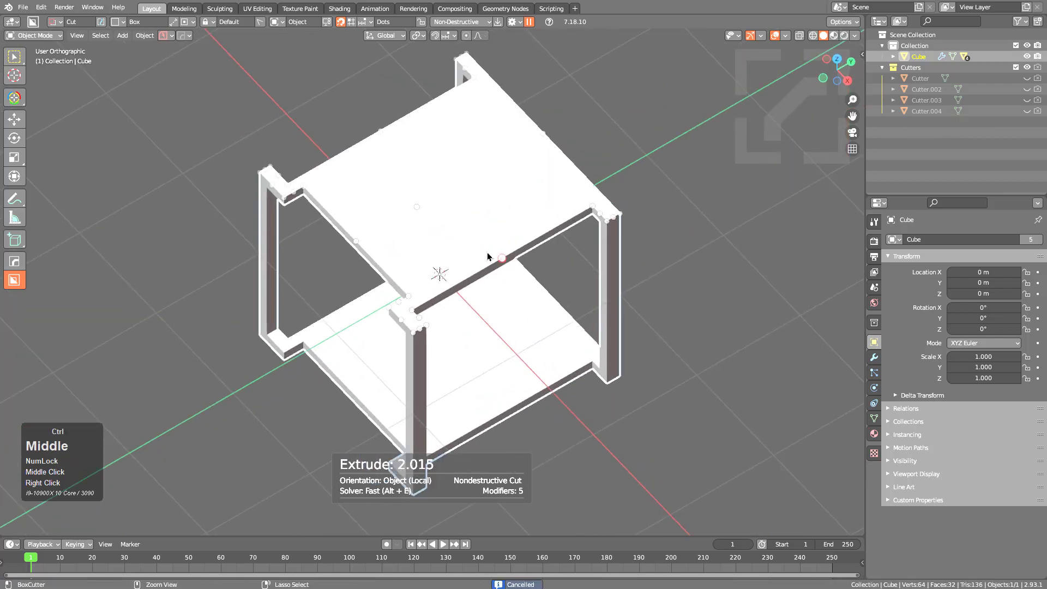
{"action": "left_click_drag", "start_coordinate": [490, 256], "coordinate": [587, 230]}
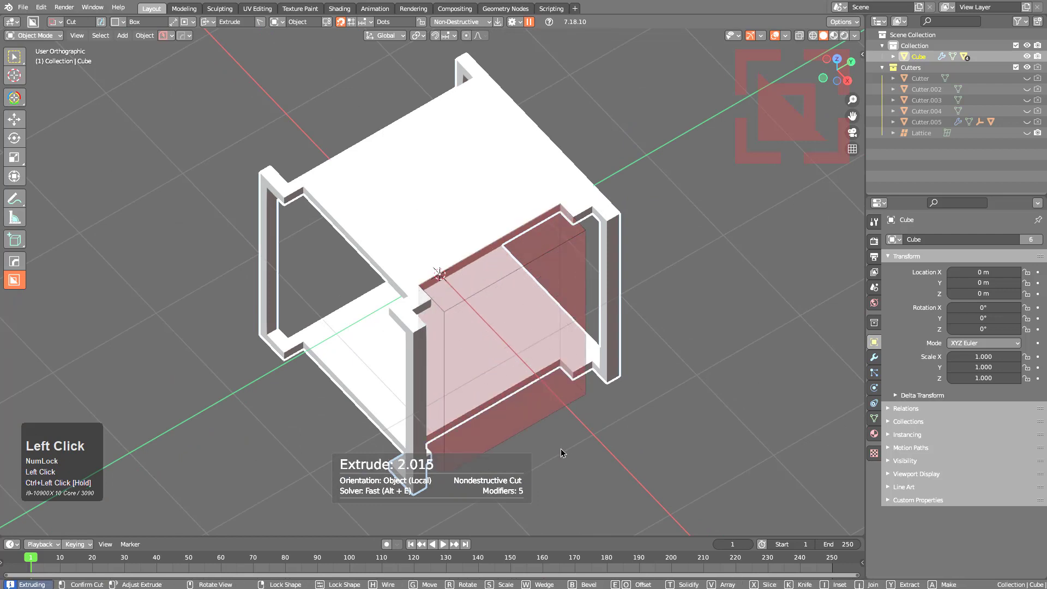
{"action": "left_click", "coordinate": [504, 271]}
{"action": "left_click_drag", "start_coordinate": [329, 192], "coordinate": [384, 295], "text": "ctrl"}
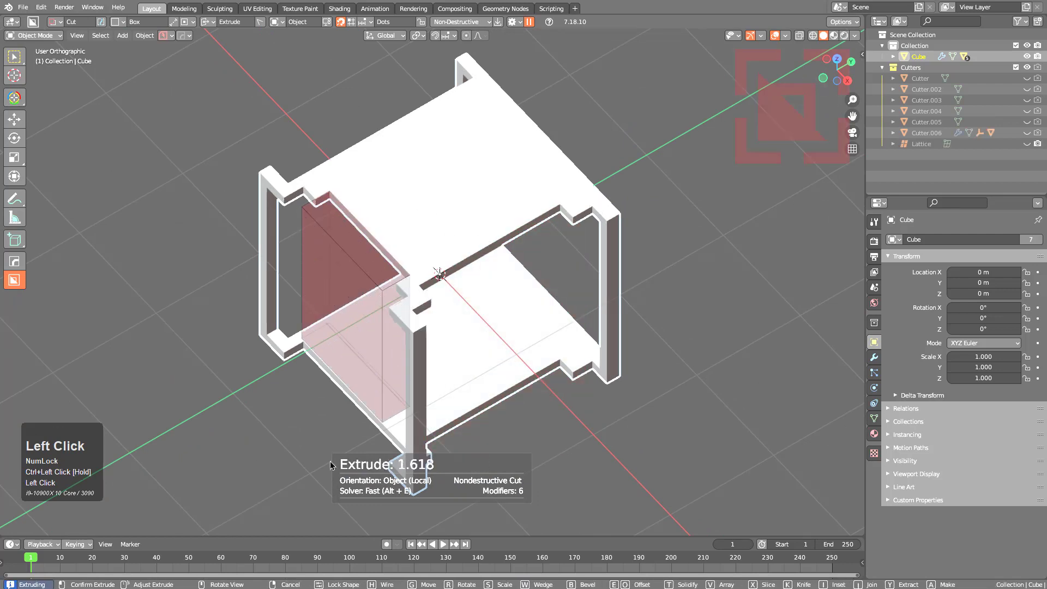
{"action": "left_click", "coordinate": [349, 427]}
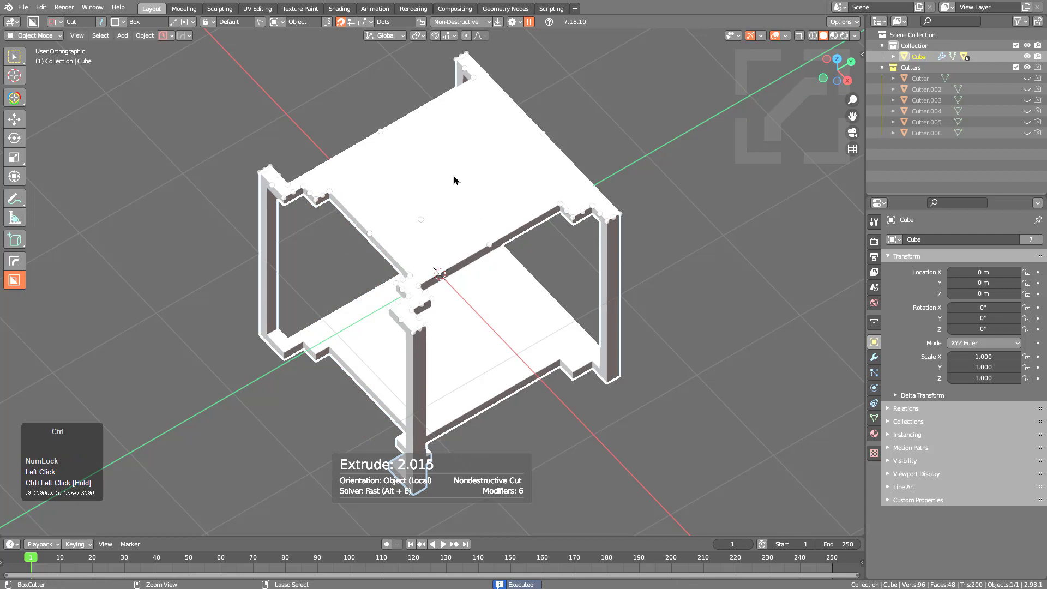
Step: Cut a square box centred on the snapping dot in the middle of the top face
{"action": "left_click", "coordinate": [428, 217]}
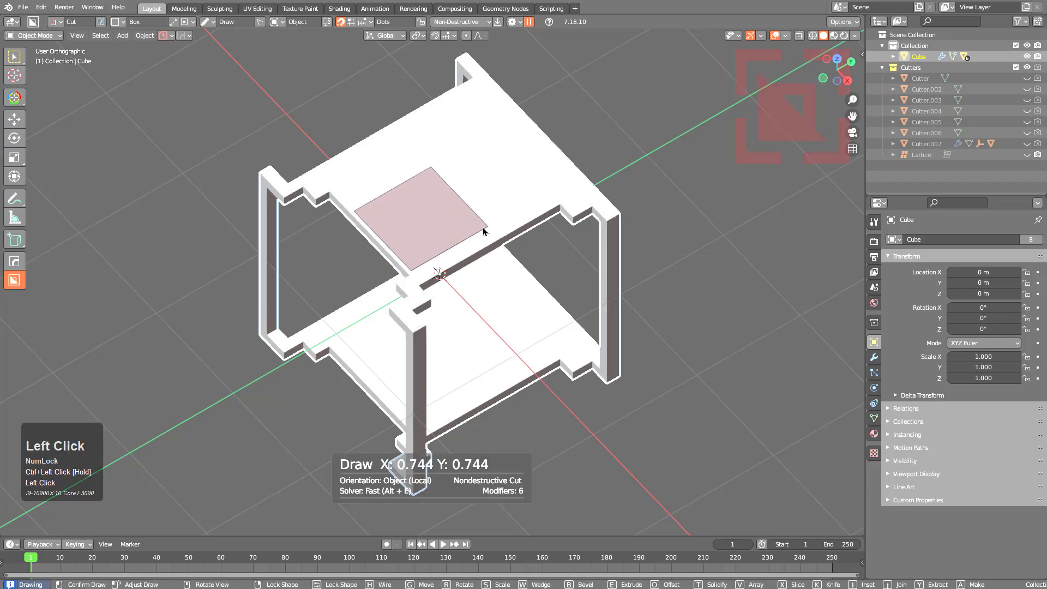
{"action": "left_click", "coordinate": [470, 254]}
{"action": "left_click", "coordinate": [467, 413]}
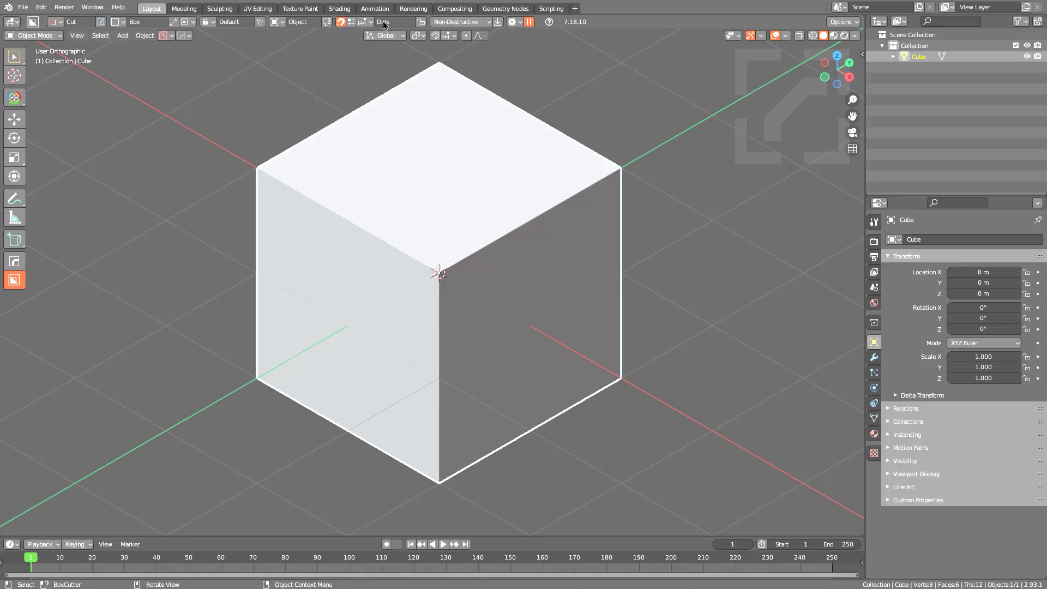
Step: Set the cutter snapping to Static Dots and turn off Subdivision Preview
{"action": "left_click", "coordinate": [364, 26]}
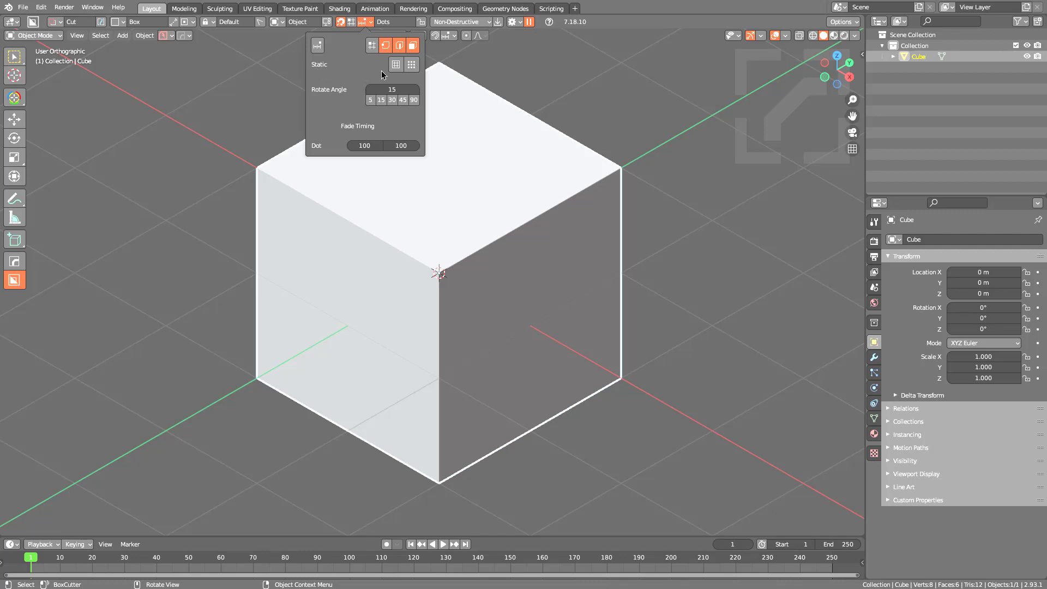
{"action": "left_click", "coordinate": [412, 65]}
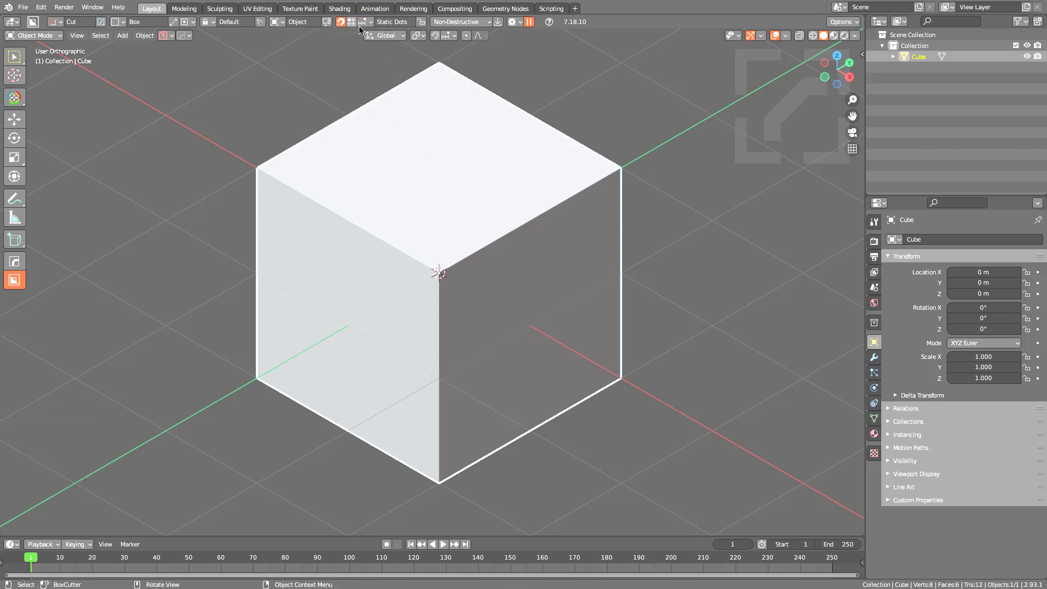
{"action": "left_click", "coordinate": [359, 25]}
{"action": "left_click", "coordinate": [411, 147]}
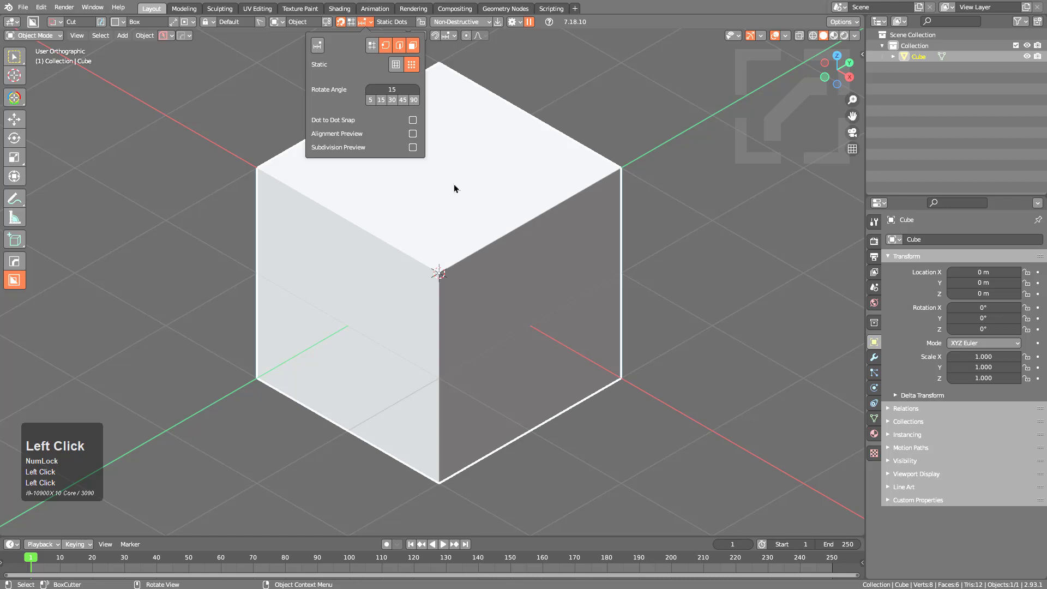
Step: Display the static snapping dots on the cube's +X face and increase their subdivision to a dense grid
{"action": "key", "text": "ctrl"}
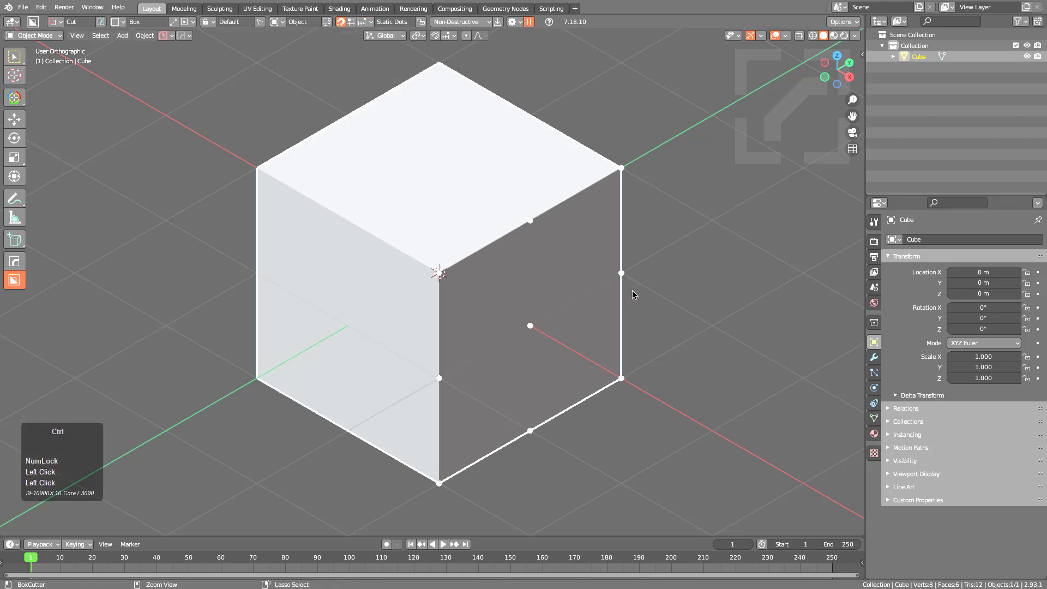
{"action": "key", "text": "ctrl+q"}
{"action": "key", "text": "ctrl+q"}
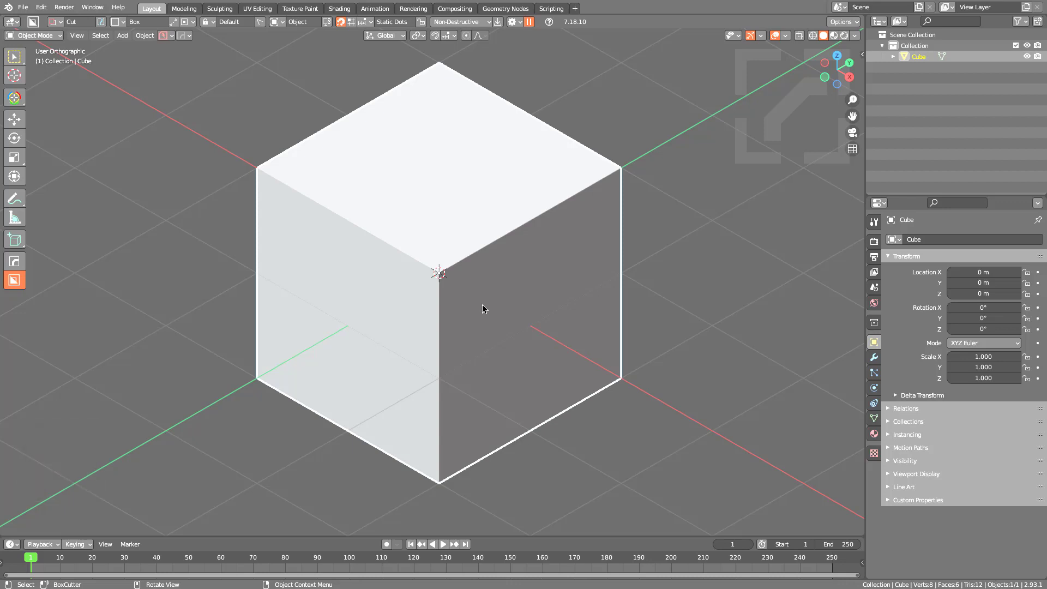
{"action": "key", "text": "ctrl"}
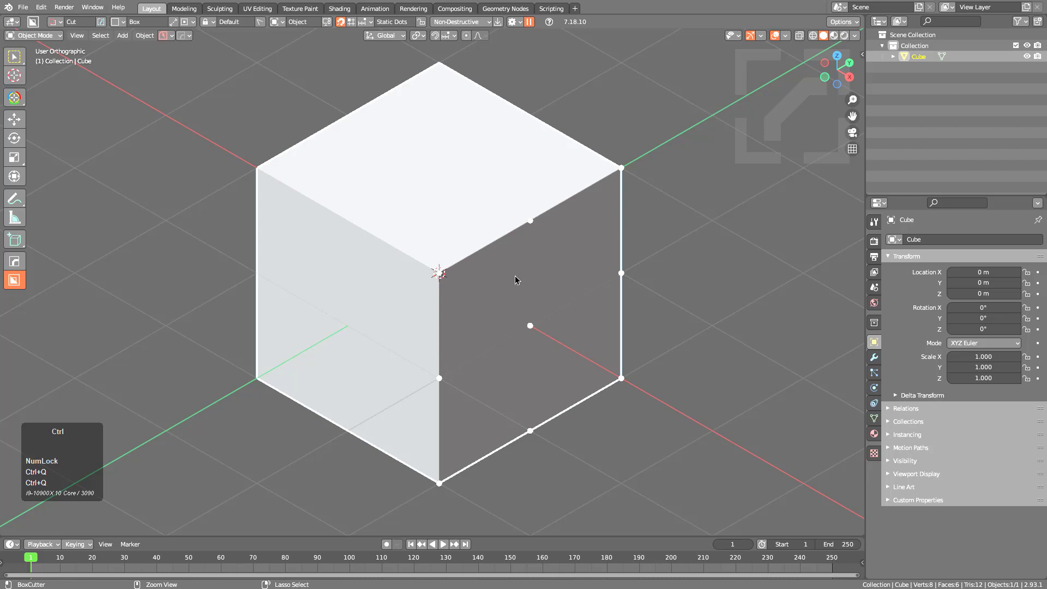
{"action": "scroll", "coordinate": [518, 278], "scroll_direction": "up", "scroll_amount": 4, "text": "ctrl+shift"}
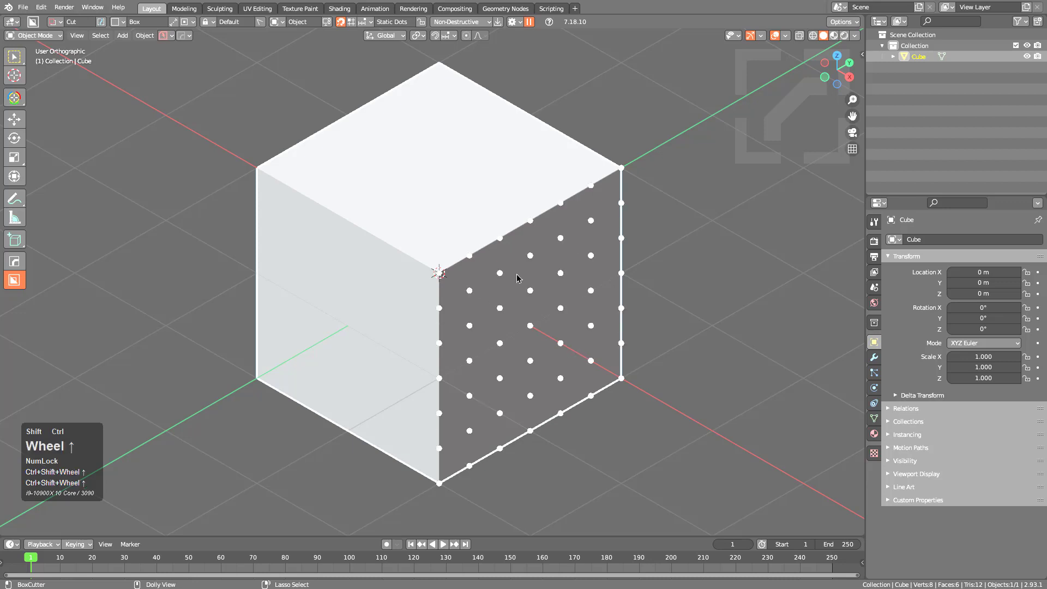
{"action": "scroll", "coordinate": [518, 278], "scroll_direction": "down", "scroll_amount": 2, "text": "ctrl+shift"}
{"action": "scroll", "coordinate": [516, 275], "scroll_direction": "up", "scroll_amount": 2, "text": "ctrl+shift"}
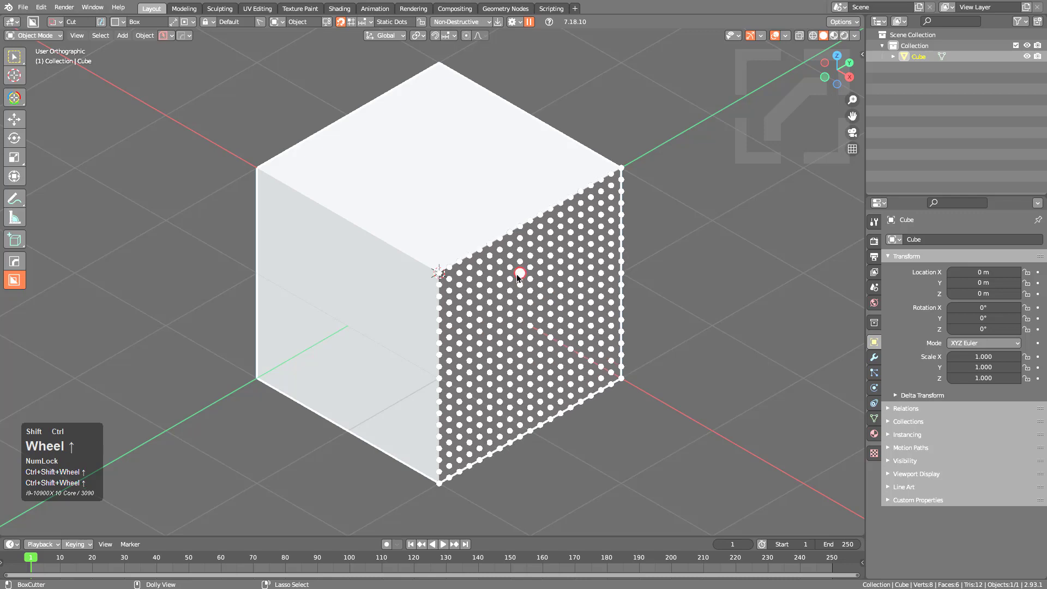
Step: Cut a horizontal slot near the upper -Y corner of the +X face and a vertical recess 0.193 deep below it
{"action": "middle_click_drag", "start_coordinate": [559, 365], "coordinate": [512, 362]}
{"action": "scroll", "coordinate": [533, 363], "scroll_direction": "up", "scroll_amount": 3}
{"action": "scroll", "coordinate": [532, 362], "scroll_direction": "up", "scroll_amount": 3}
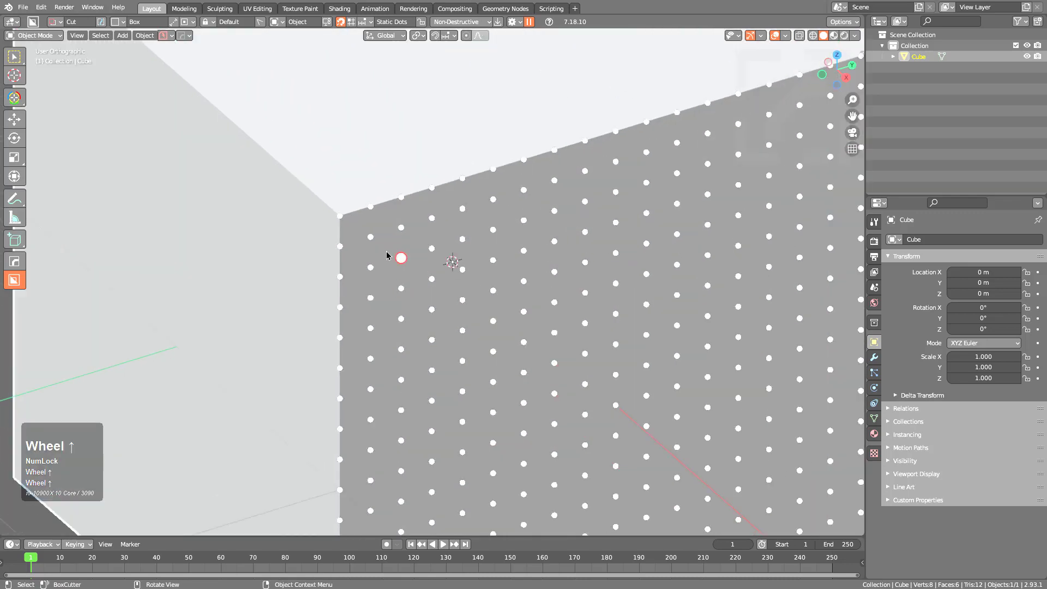
{"action": "mouse_move", "coordinate": [371, 238]}
{"action": "left_mouse_down"}
{"action": "mouse_move", "coordinate": [539, 258]}
{"action": "mouse_move", "coordinate": [547, 231]}
{"action": "left_mouse_up"}
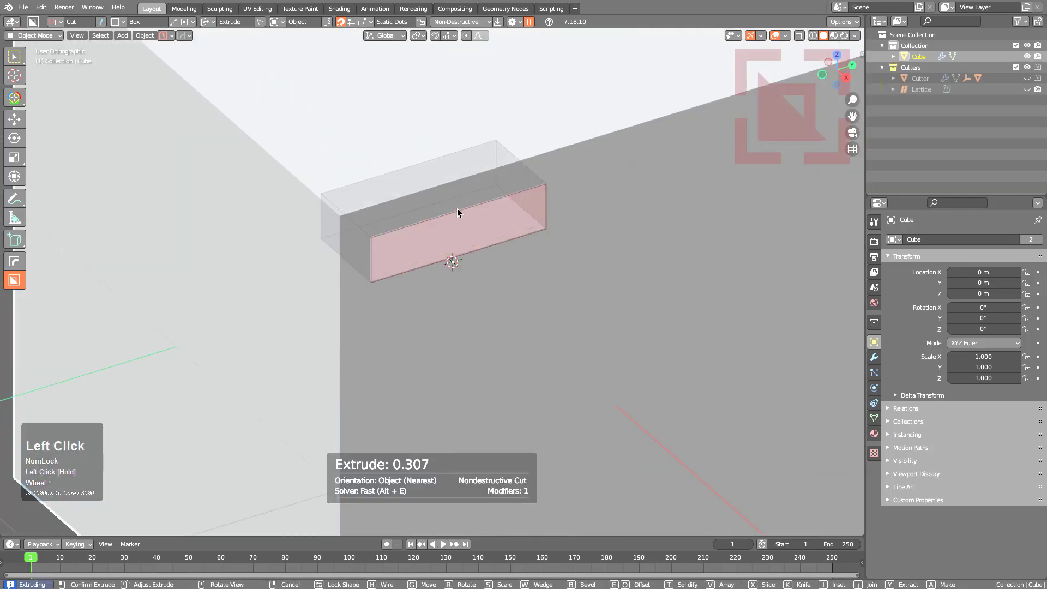
{"action": "left_click", "coordinate": [375, 308]}
{"action": "mouse_move", "coordinate": [378, 299]}
{"action": "left_mouse_down"}
{"action": "mouse_move", "coordinate": [461, 358]}
{"action": "mouse_move", "coordinate": [441, 404]}
{"action": "left_mouse_up"}
{"action": "left_click", "coordinate": [458, 280]}
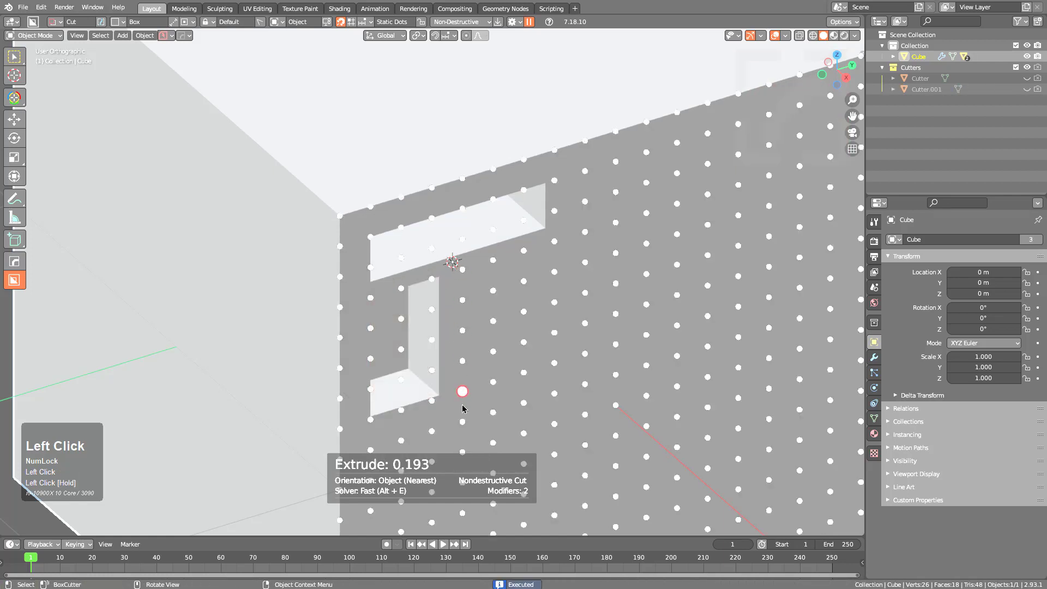
Step: Enable Dot to Dot Snap and cut a dot-aligned box 0.296 deep beside the vertical recess
{"action": "left_click", "coordinate": [365, 22]}
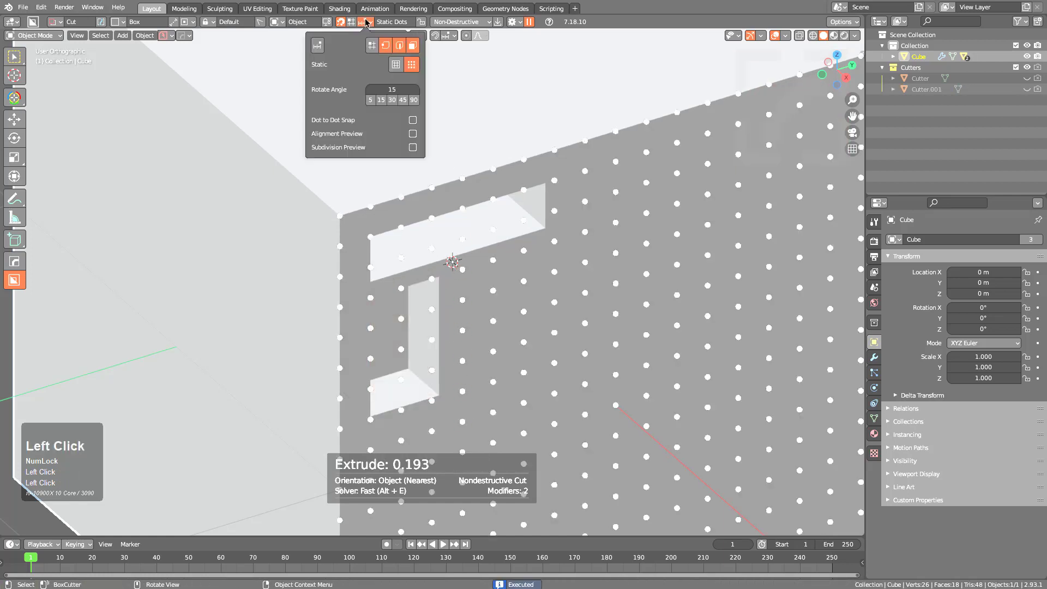
{"action": "left_click", "coordinate": [412, 122]}
{"action": "left_click_drag", "start_coordinate": [466, 275], "coordinate": [551, 344]}
{"action": "left_click", "coordinate": [506, 303]}
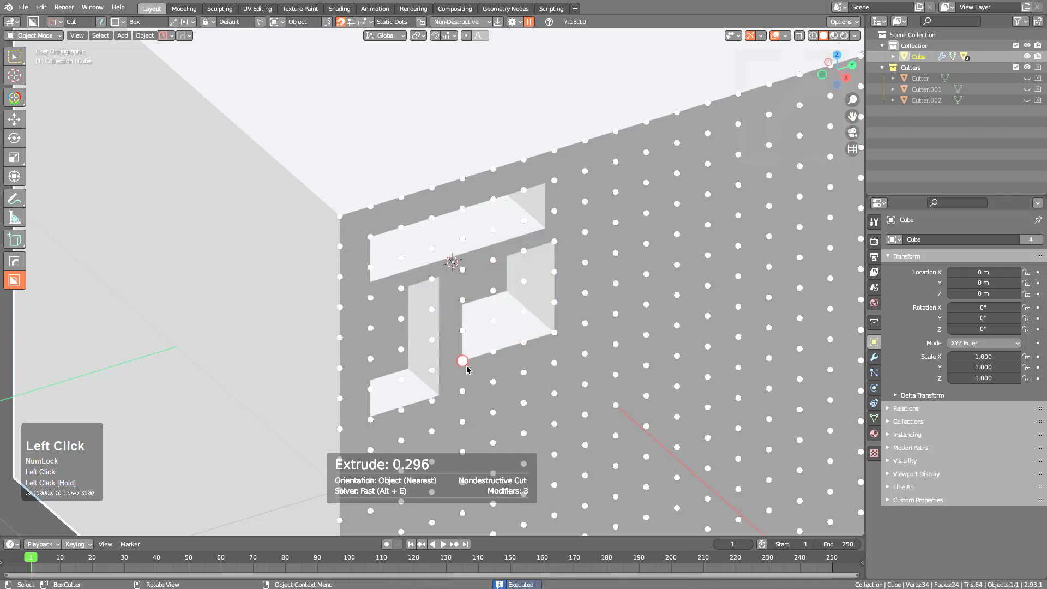
Step: Cut a short horizontal slot below the square recess and a tall vertical slot 0.332 deep beside it, snapped to the dots
{"action": "mouse_move", "coordinate": [463, 391]}
{"action": "left_mouse_down"}
{"action": "mouse_move", "coordinate": [561, 397]}
{"action": "mouse_move", "coordinate": [552, 393]}
{"action": "mouse_move", "coordinate": [588, 377]}
{"action": "mouse_move", "coordinate": [625, 168]}
{"action": "mouse_move", "coordinate": [613, 158]}
{"action": "left_mouse_up"}
{"action": "left_click", "coordinate": [573, 392]}
{"action": "left_click", "coordinate": [540, 147]}
Step: Switch the cutting shape from Box to Ngon
{"action": "scroll", "coordinate": [607, 349], "scroll_direction": "down", "scroll_amount": 1}
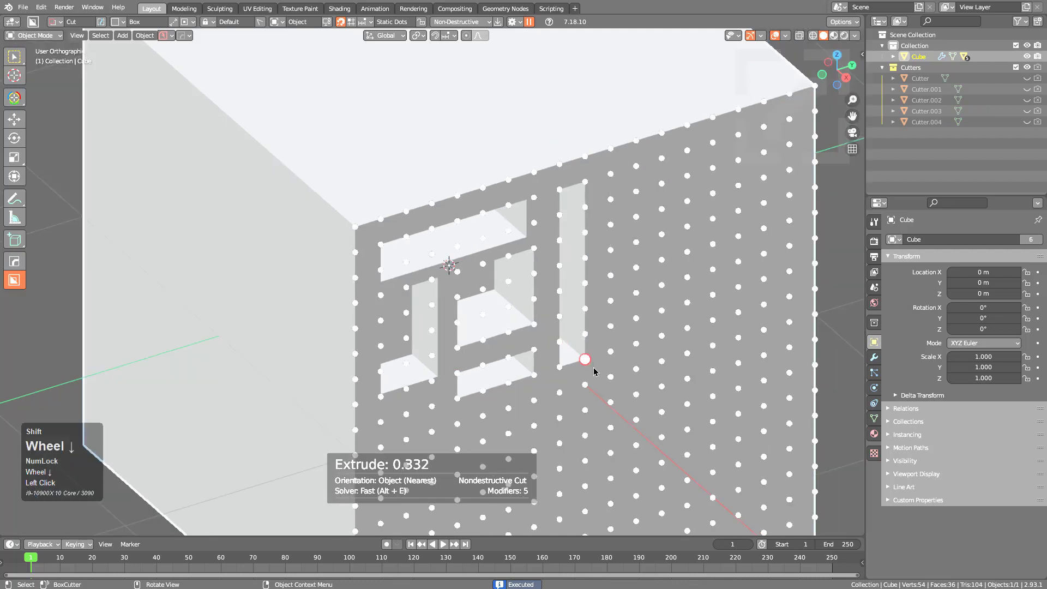
{"action": "middle_click_drag", "start_coordinate": [594, 369], "coordinate": [488, 393], "text": "shift"}
{"action": "scroll", "coordinate": [489, 394], "scroll_direction": "up", "scroll_amount": 1, "text": "shift"}
{"action": "scroll", "coordinate": [523, 339], "scroll_direction": "up", "scroll_amount": 2}
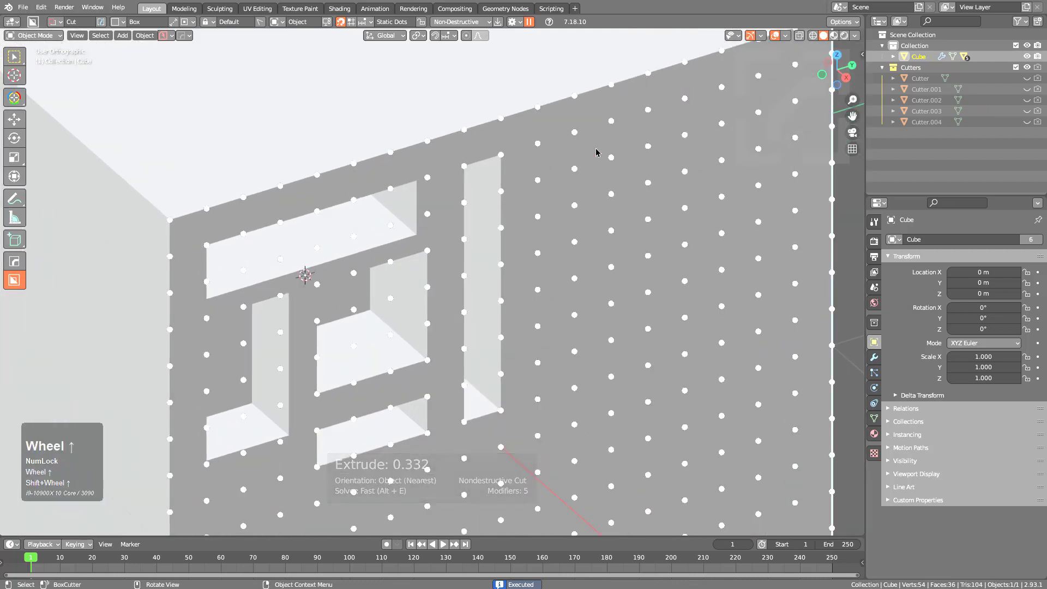
{"action": "key", "text": "d"}
{"action": "left_click", "coordinate": [527, 216]}
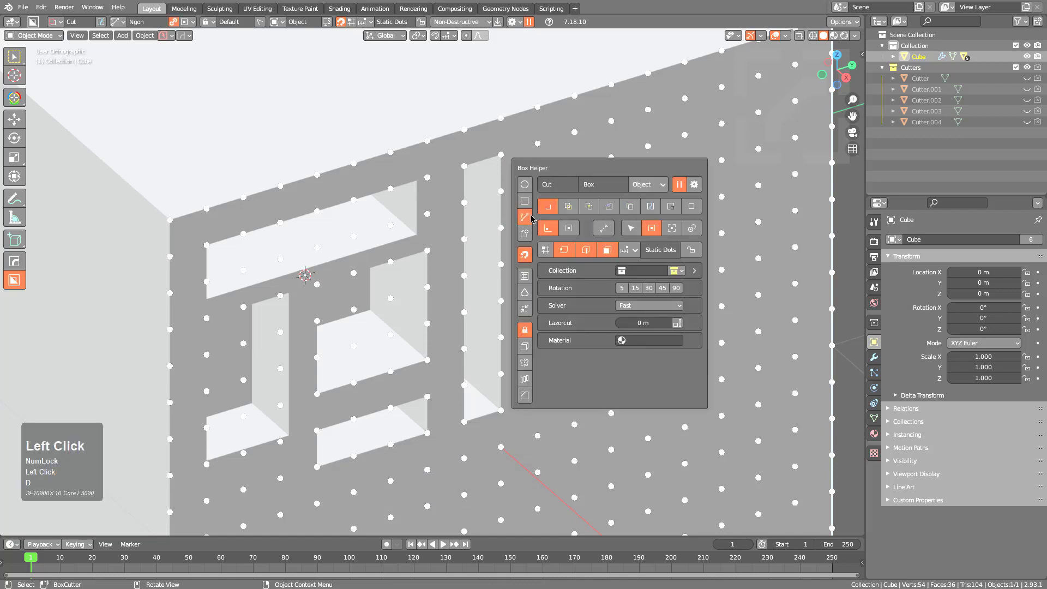
Step: Cut an irregular dot-snapped polygon about 0.667 by 0.778 beside the tall slot on the +X face, extruded 2.015 through the cube
{"action": "mouse_move", "coordinate": [546, 148]}
{"action": "left_mouse_down"}
{"action": "mouse_move", "coordinate": [611, 116]}
{"action": "mouse_move", "coordinate": [650, 152]}
{"action": "mouse_move", "coordinate": [723, 125]}
{"action": "left_mouse_up"}
{"action": "left_click", "coordinate": [722, 125]}
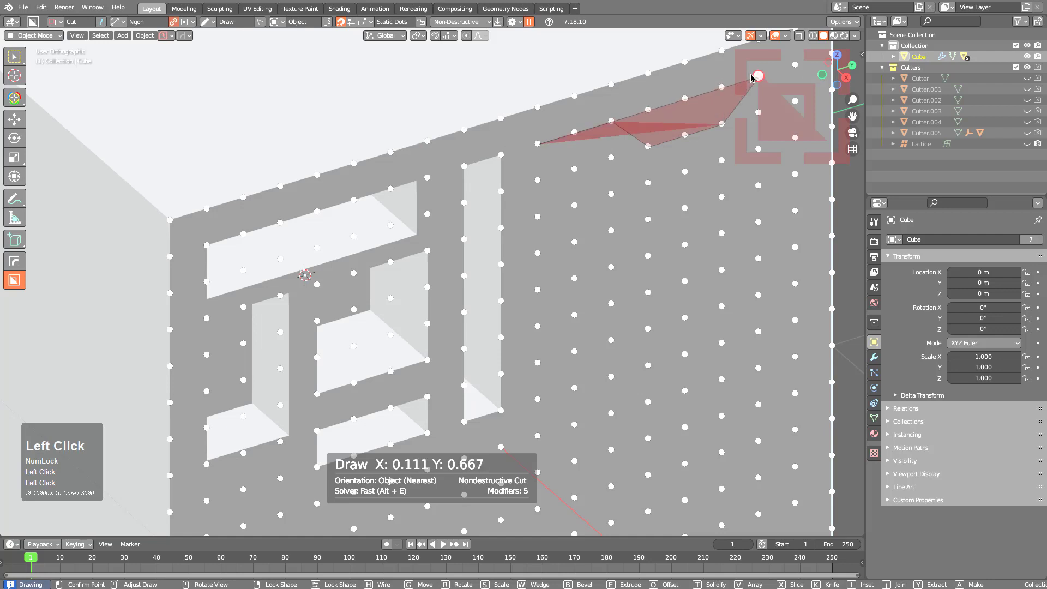
{"action": "left_click", "coordinate": [758, 76]}
{"action": "left_click", "coordinate": [797, 65]}
{"action": "left_click", "coordinate": [796, 137]}
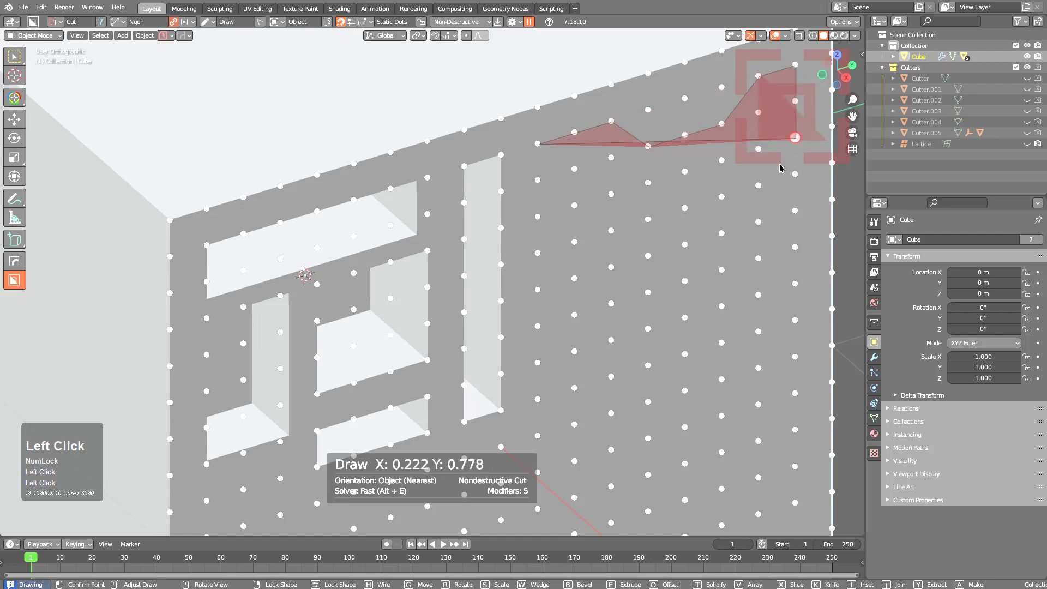
{"action": "left_click", "coordinate": [758, 185]}
{"action": "left_click", "coordinate": [758, 259]}
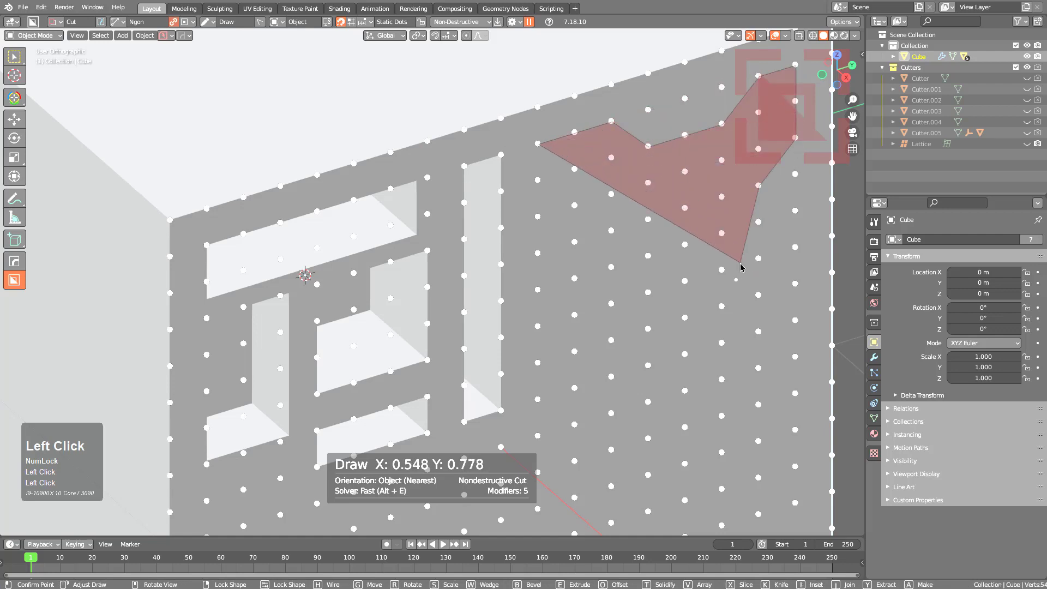
{"action": "left_click", "coordinate": [721, 270]}
{"action": "left_click", "coordinate": [684, 318]}
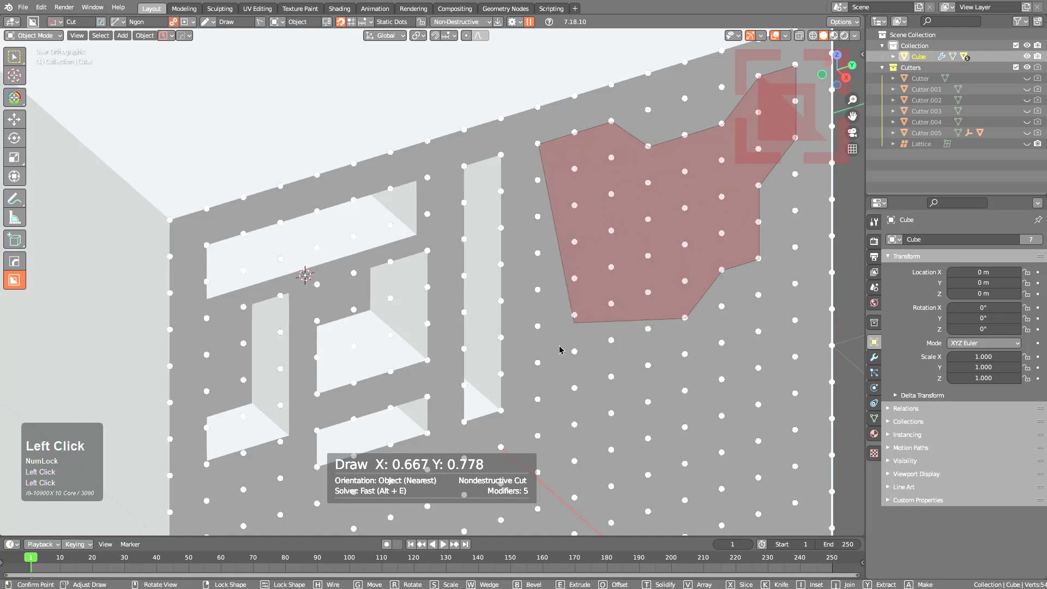
{"action": "left_click", "coordinate": [538, 362]}
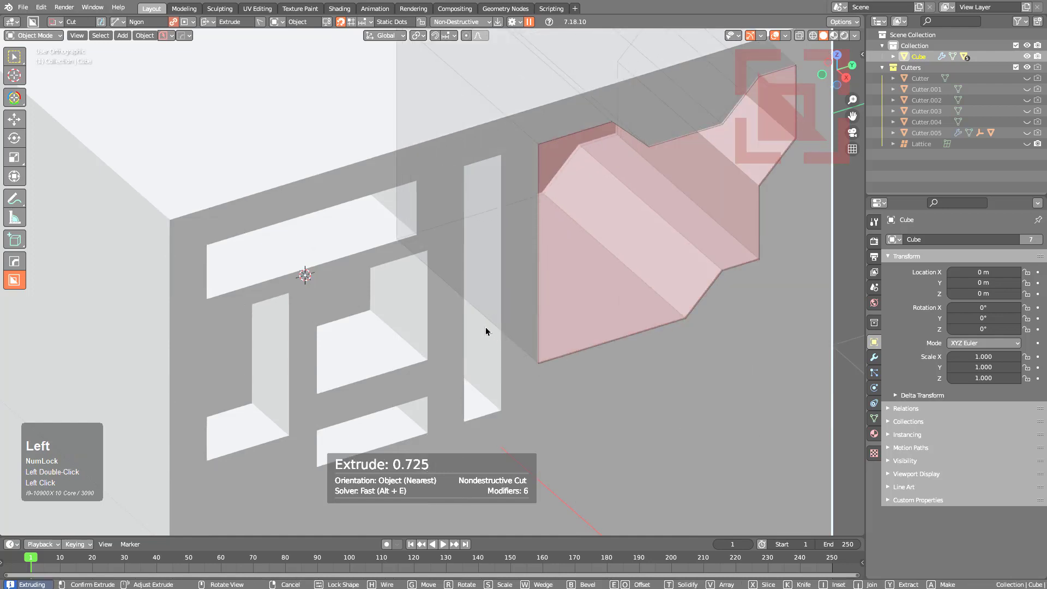
{"action": "left_click", "coordinate": [243, 128]}
{"action": "scroll", "coordinate": [480, 219], "scroll_direction": "down", "scroll_amount": 3}
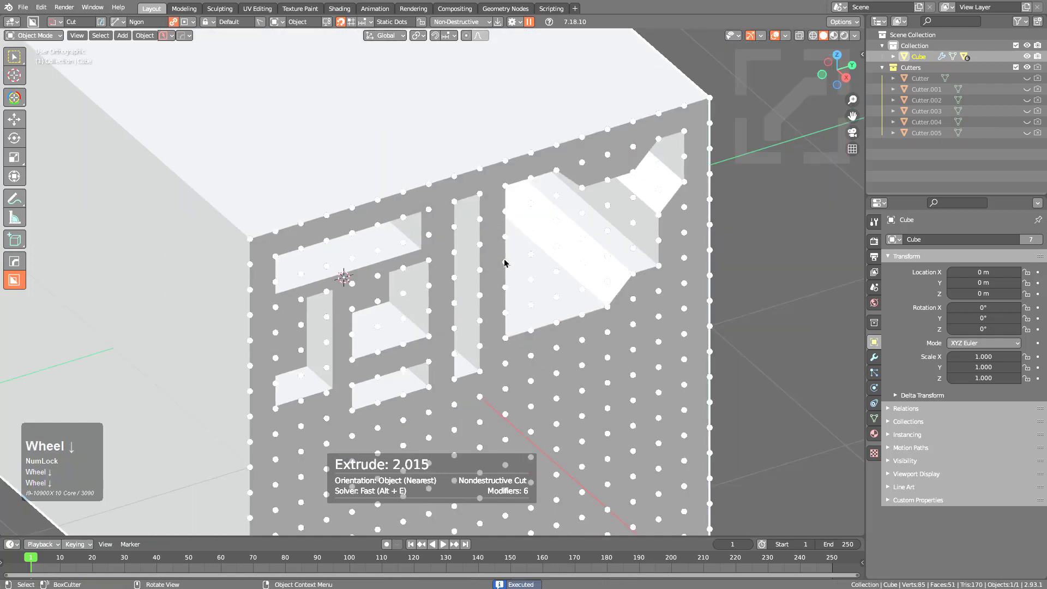
Step: Turn off Subdivision Preview in the snapping options and preview the basic snap dots around the recesses on the +X face
{"action": "scroll", "coordinate": [527, 334], "scroll_direction": "up", "scroll_amount": 2}
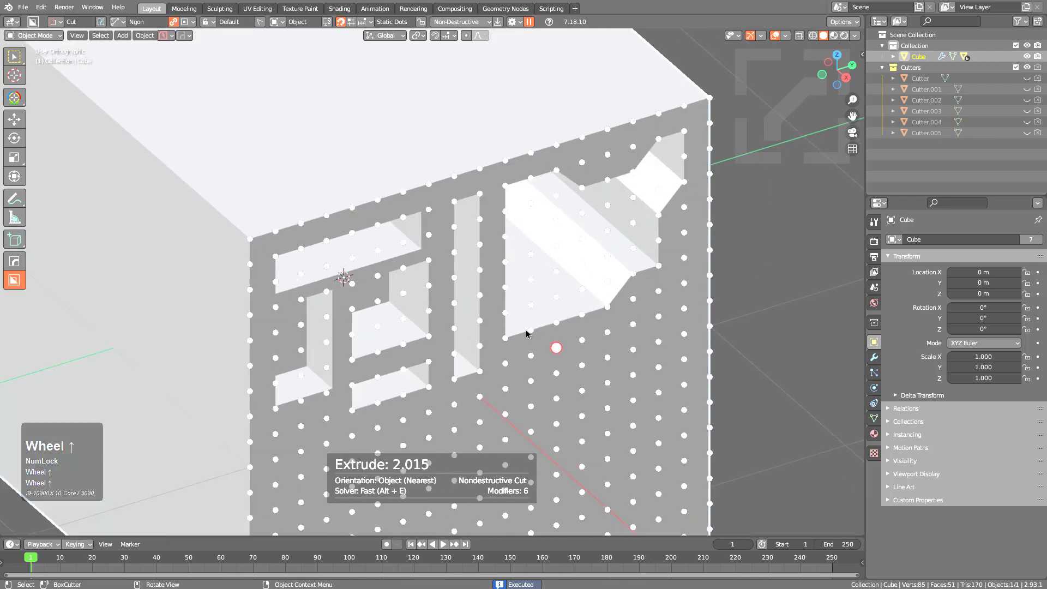
{"action": "left_click", "coordinate": [363, 22]}
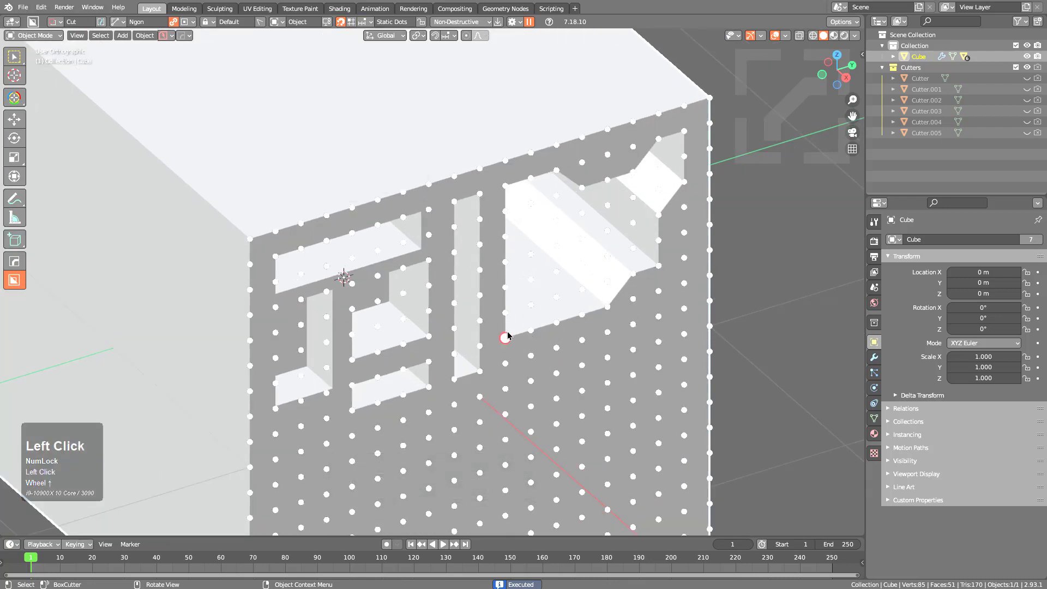
{"action": "left_click", "coordinate": [363, 21]}
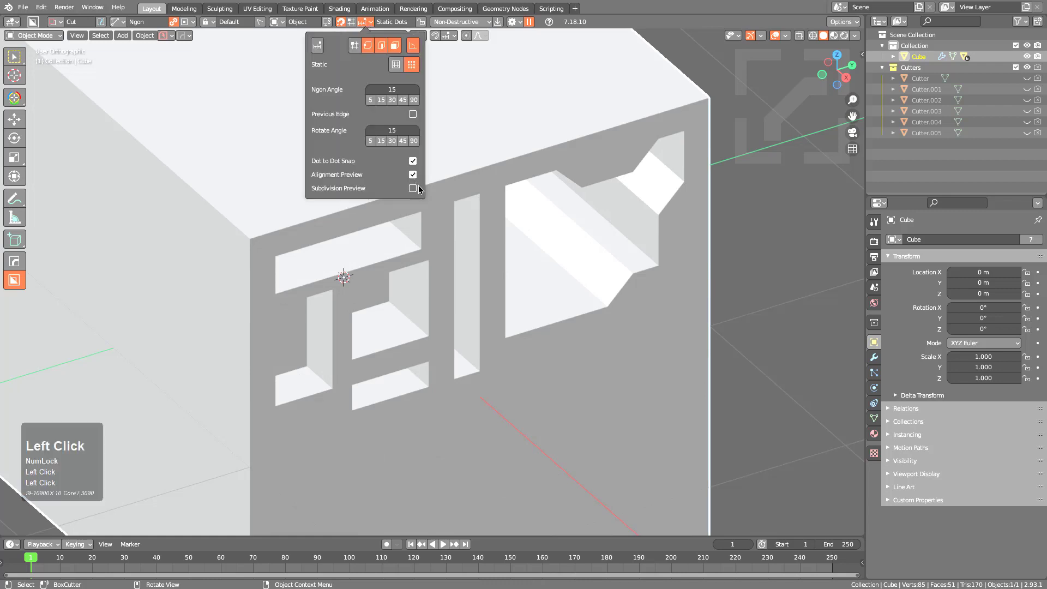
{"action": "scroll", "coordinate": [420, 246], "scroll_direction": "down", "scroll_amount": 2}
{"action": "middle_click_drag", "start_coordinate": [420, 309], "coordinate": [568, 249], "text": "shift"}
{"action": "key", "text": "ctrl"}
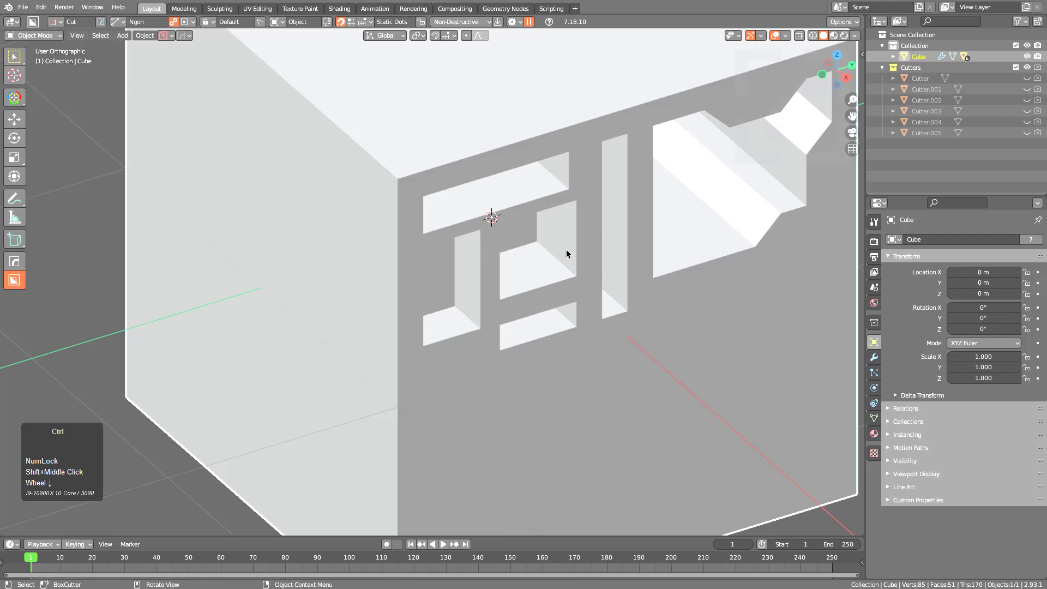
{"action": "key", "text": "ctrl"}
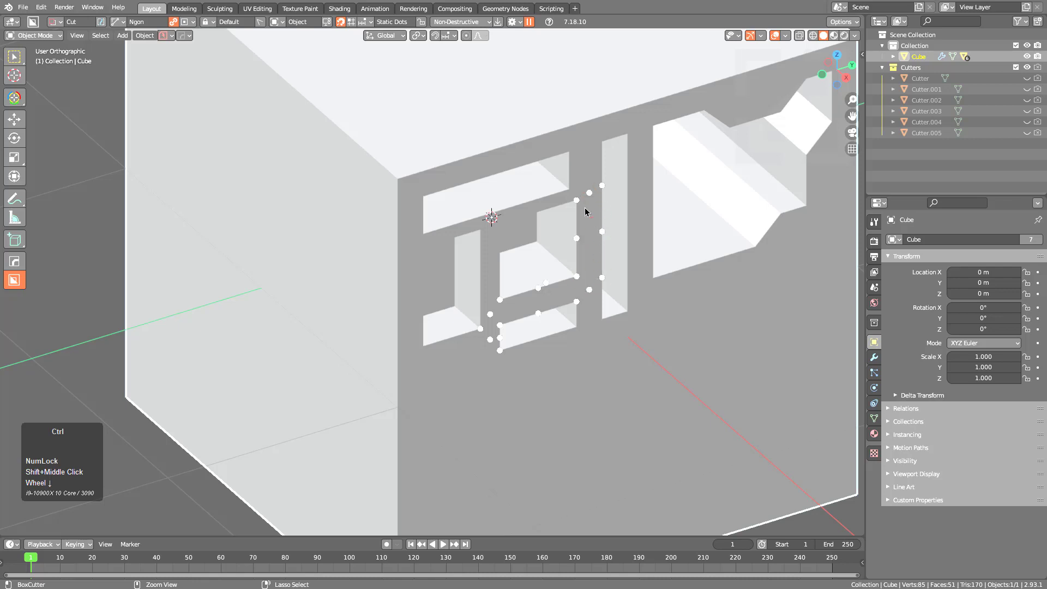
{"action": "key", "text": "shift"}
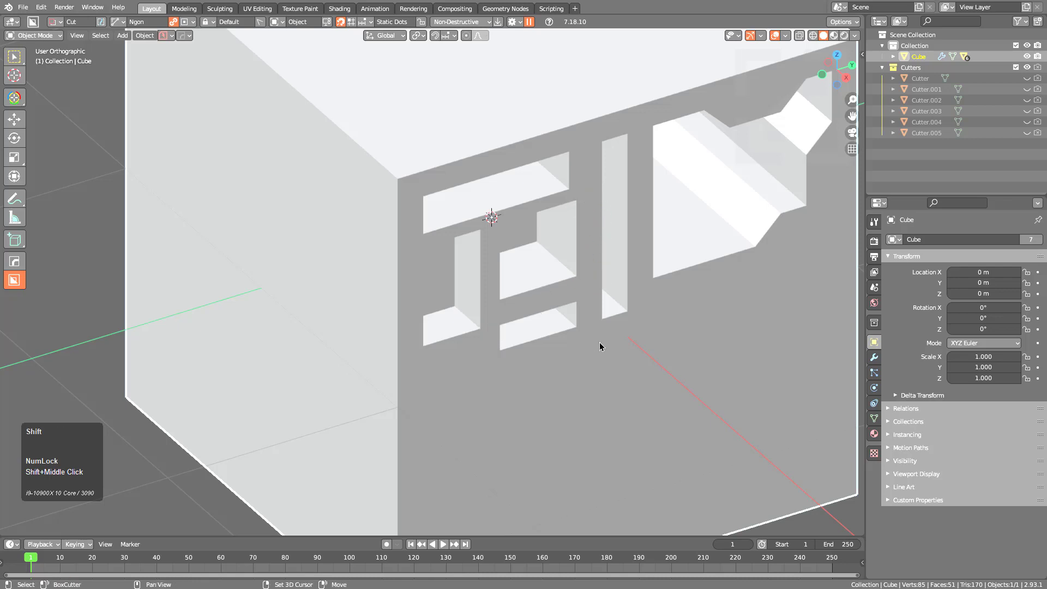
{"action": "key", "text": "shift+v"}
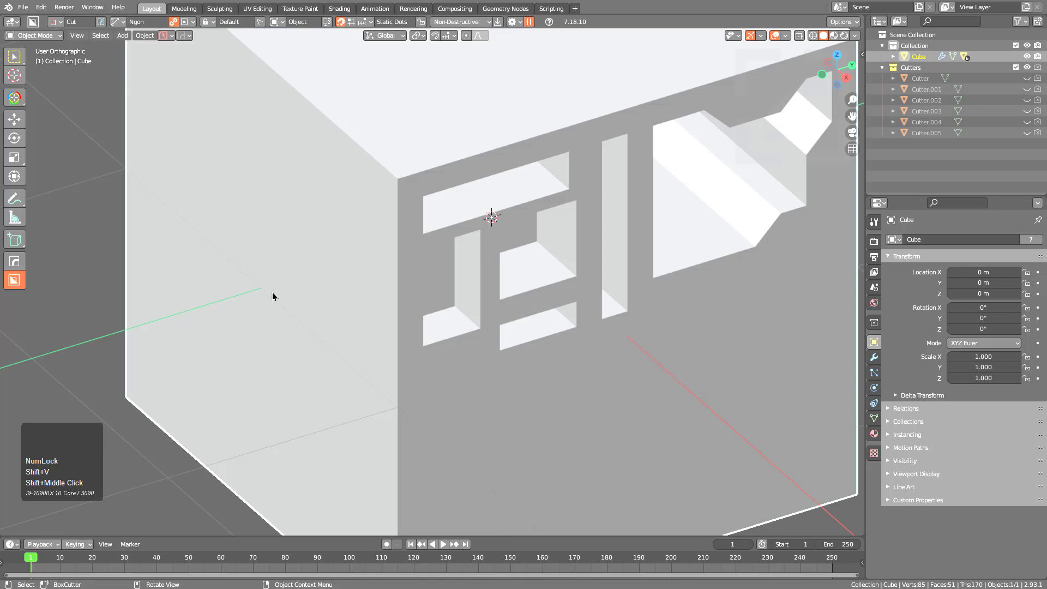
Step: In Edit Mode, connect two opposite corner vertices of the cube's -Y face with a diagonal edge, and return to Object Mode
{"action": "scroll", "coordinate": [272, 296], "scroll_direction": "down", "scroll_amount": 5}
{"action": "key", "text": "Tab"}
{"action": "left_click", "coordinate": [252, 139]}
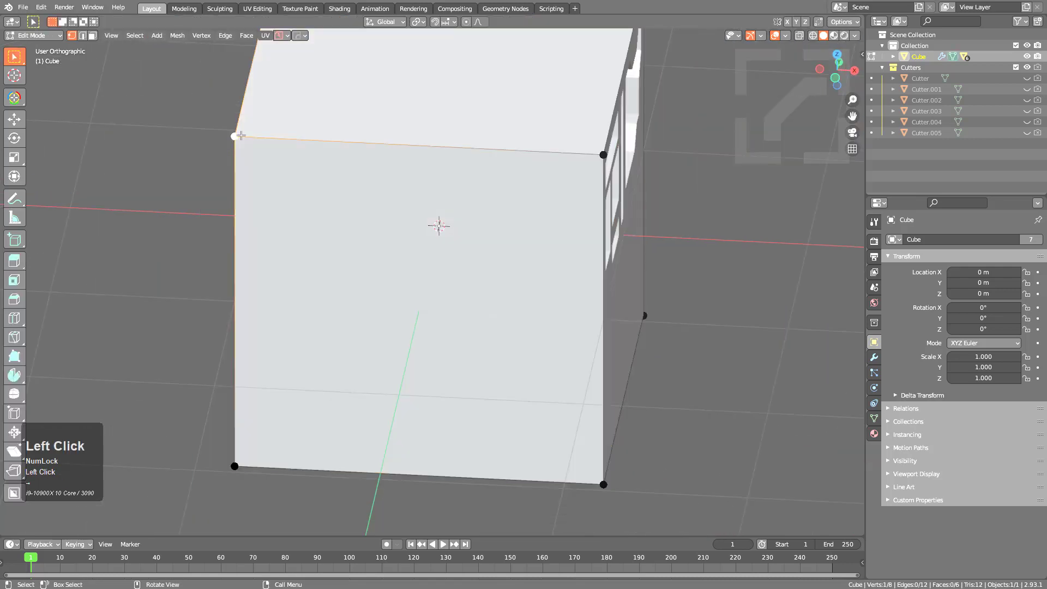
{"action": "left_click", "coordinate": [592, 486], "text": "shift"}
{"action": "key", "text": "j"}
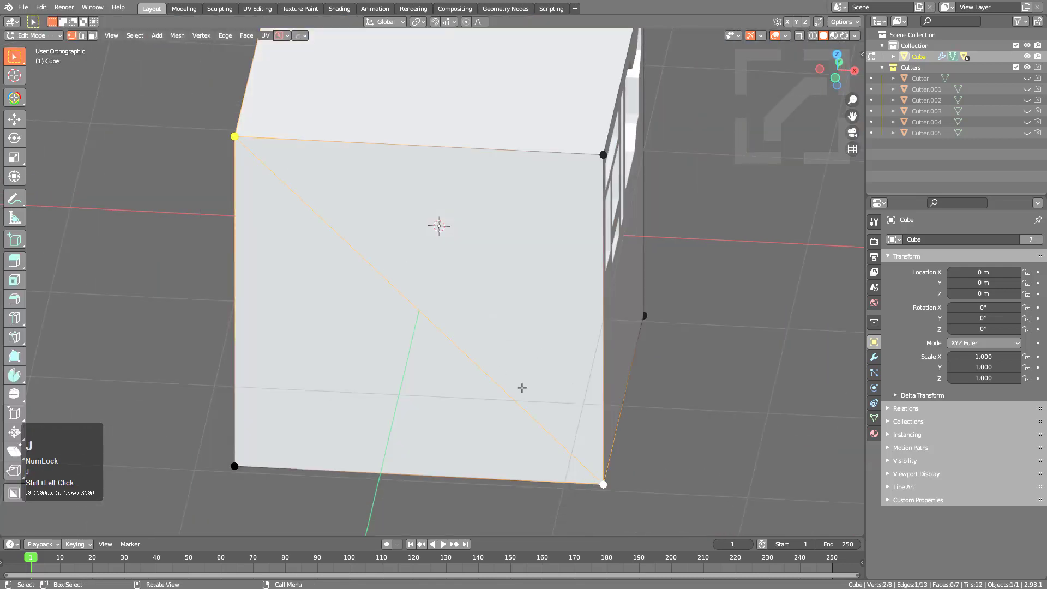
{"action": "key", "text": "Tab"}
{"action": "key", "text": "ctrl"}
{"action": "left_click", "coordinate": [423, 320], "text": "ctrl"}
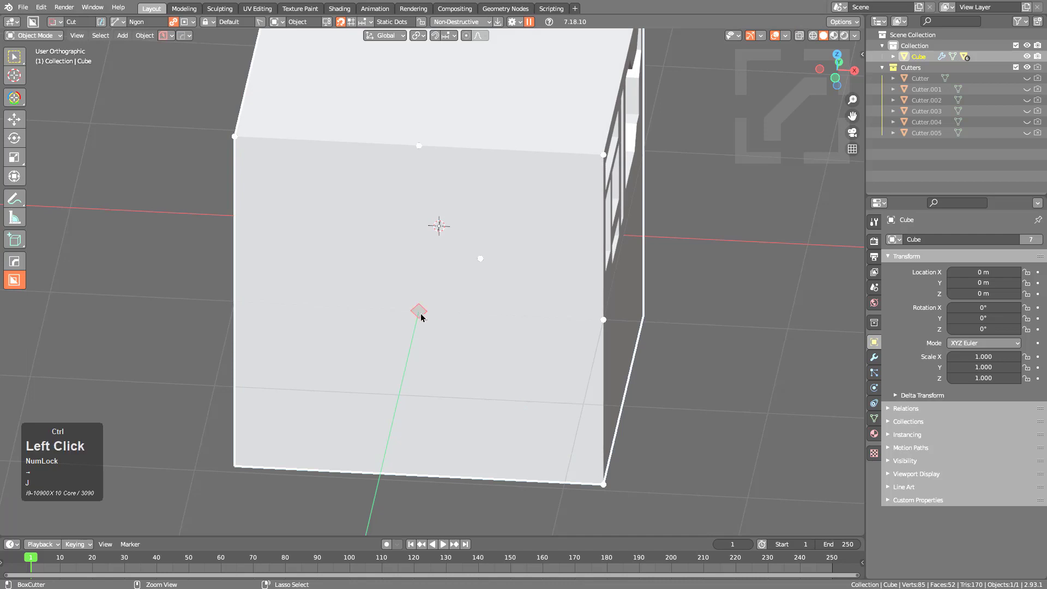
{"action": "left_click", "coordinate": [506, 391]}
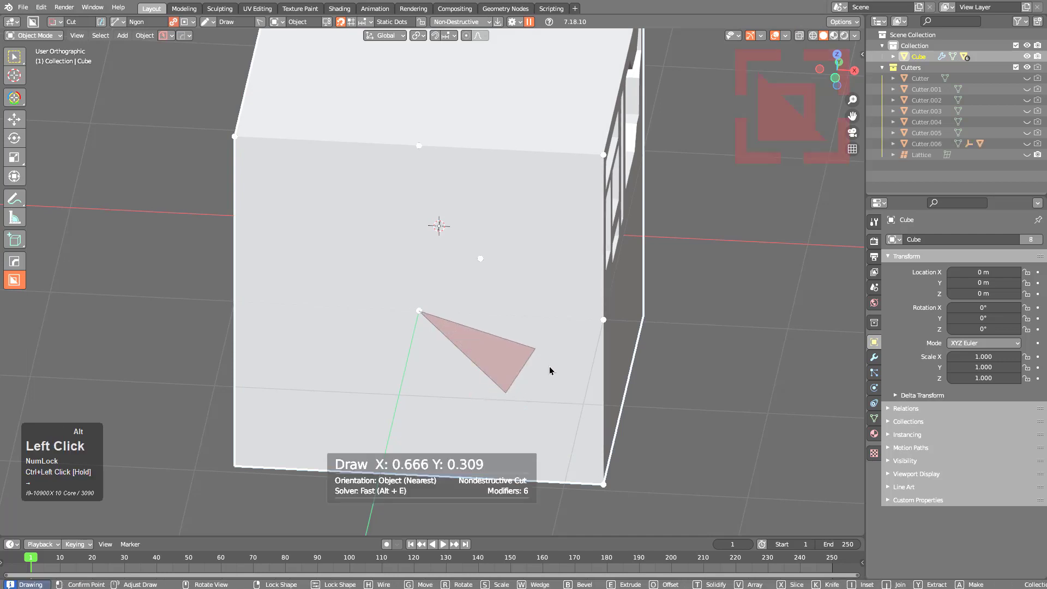
{"action": "key", "text": "Escape"}
Step: Switch the cutting shape to Box and cut a diagonal-aligned slot about 1.540 by 0.237, centred on the -Y face, 0.548 deep
{"action": "key", "text": "d"}
{"action": "left_click", "coordinate": [544, 348]}
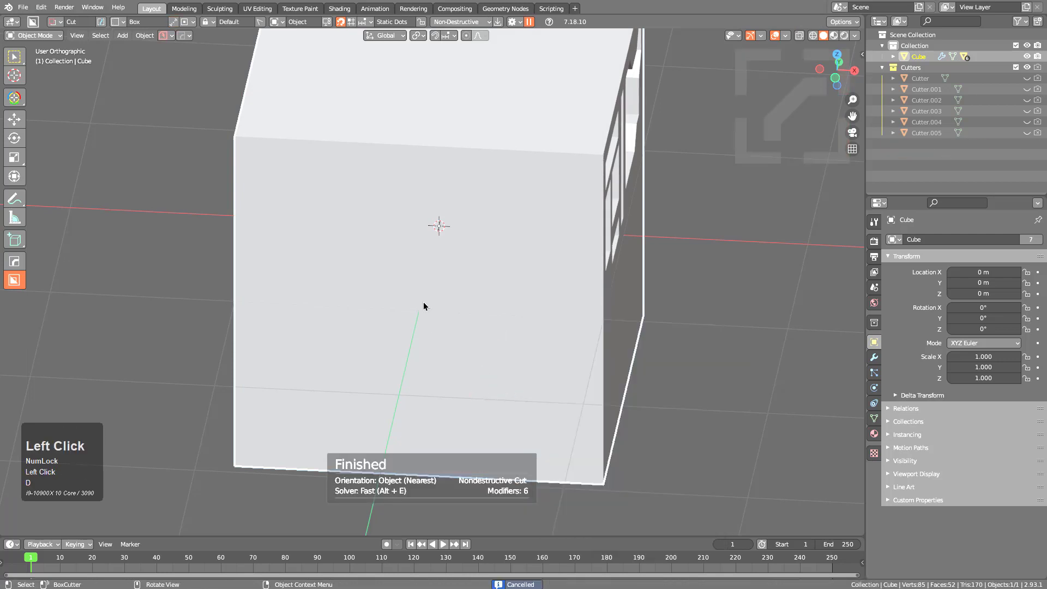
{"action": "left_click", "coordinate": [419, 309], "text": "ctrl"}
{"action": "key", "text": "alt"}
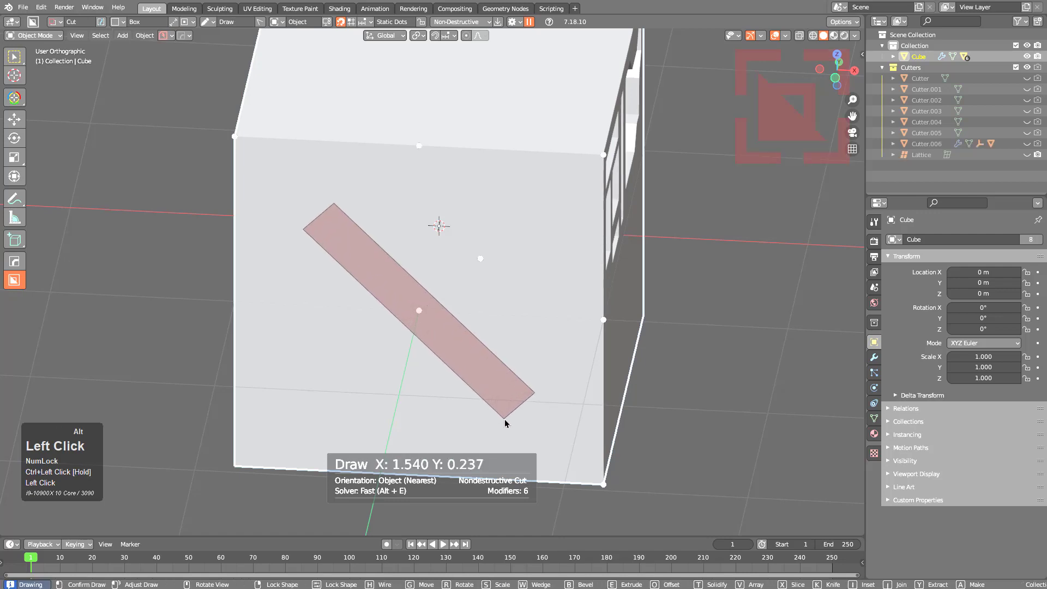
{"action": "left_click", "coordinate": [507, 423]}
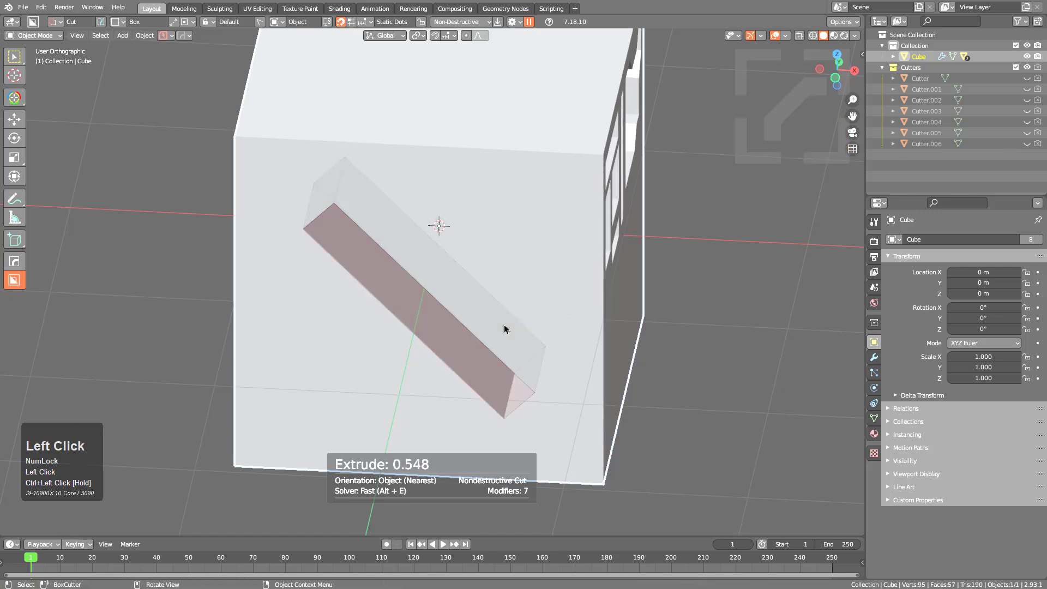
{"action": "left_click", "coordinate": [504, 325]}
Step: Cut a shorter, narrower box 0.610 deep beside the diagonal slot and parallel to it on the -Y face
{"action": "key", "text": "ctrl"}
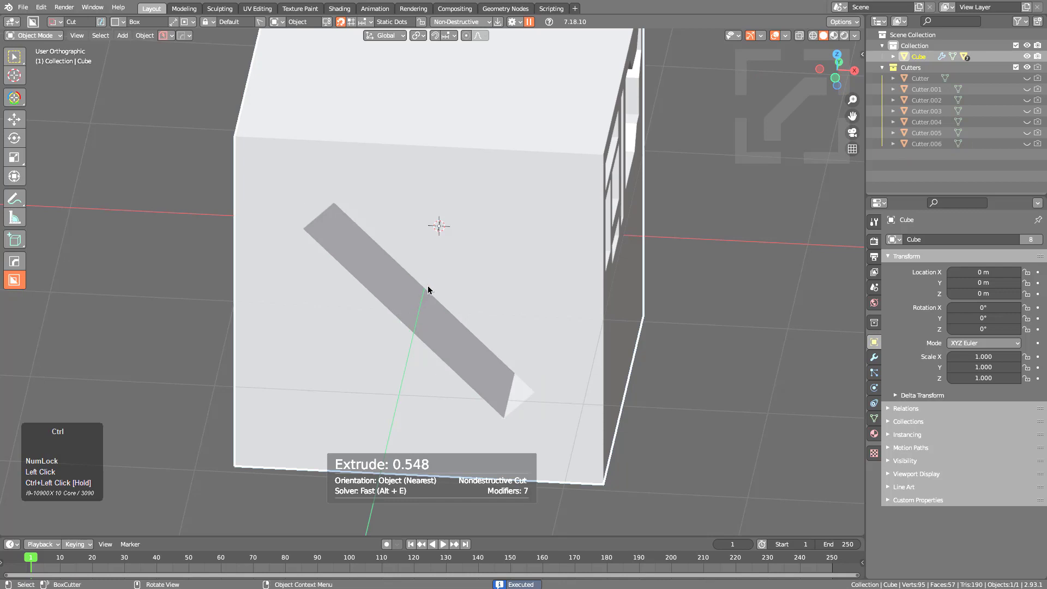
{"action": "left_click_drag", "start_coordinate": [462, 299], "coordinate": [502, 347], "text": "ctrl"}
{"action": "left_click", "coordinate": [518, 290]}
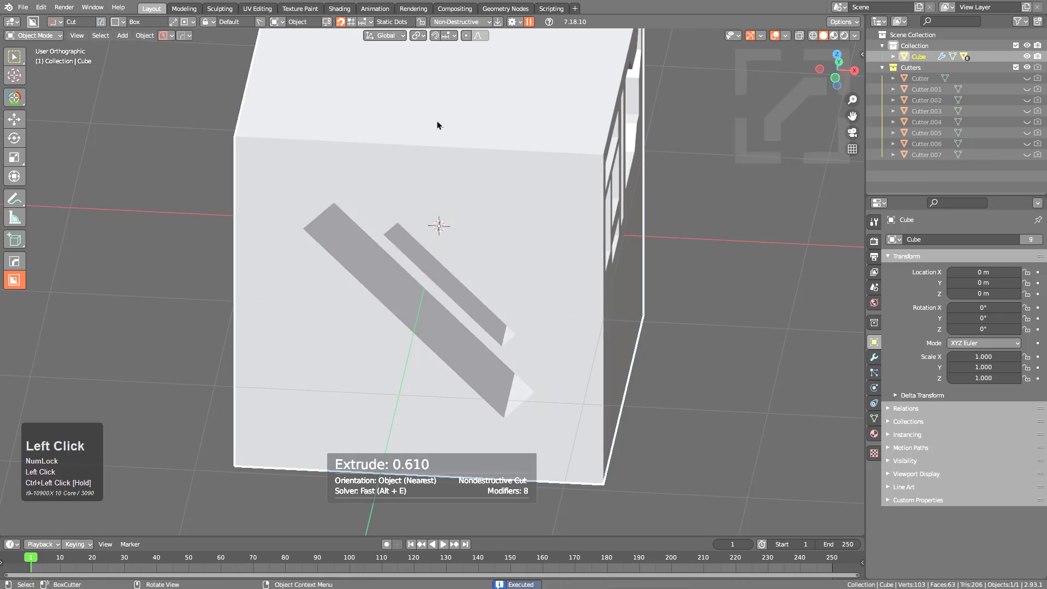
Step: Turn on Subdivision Preview and raise the snapping grid on the cube's top face to six by six cells
{"action": "left_click", "coordinate": [372, 23]}
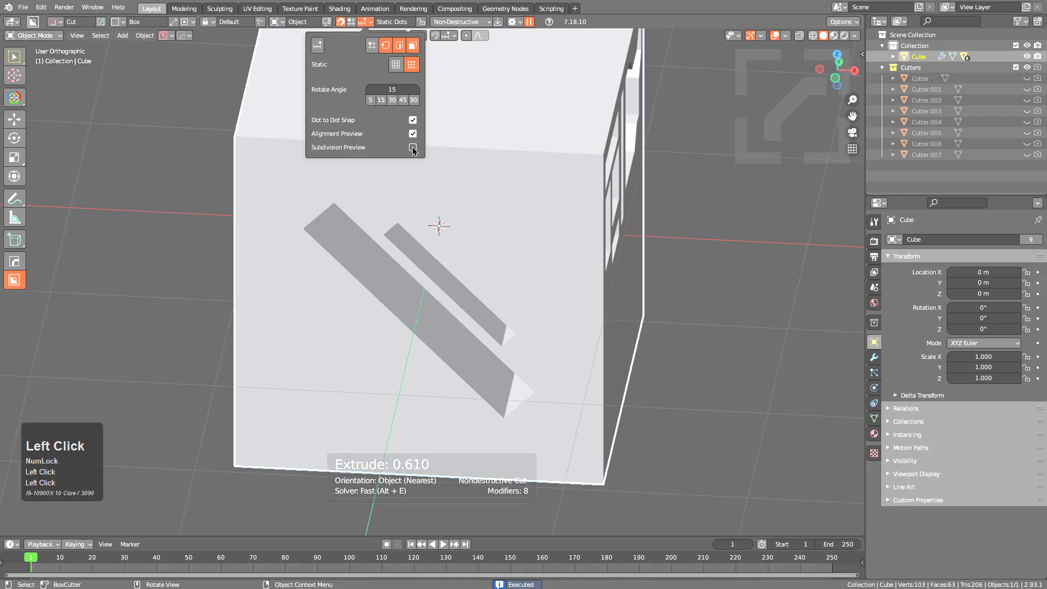
{"action": "middle_click_drag", "start_coordinate": [327, 294], "coordinate": [351, 343]}
{"action": "scroll", "coordinate": [377, 293], "scroll_direction": "down", "scroll_amount": 1}
{"action": "middle_click_drag", "start_coordinate": [400, 144], "coordinate": [395, 211], "text": "shift"}
{"action": "key", "text": "shift"}
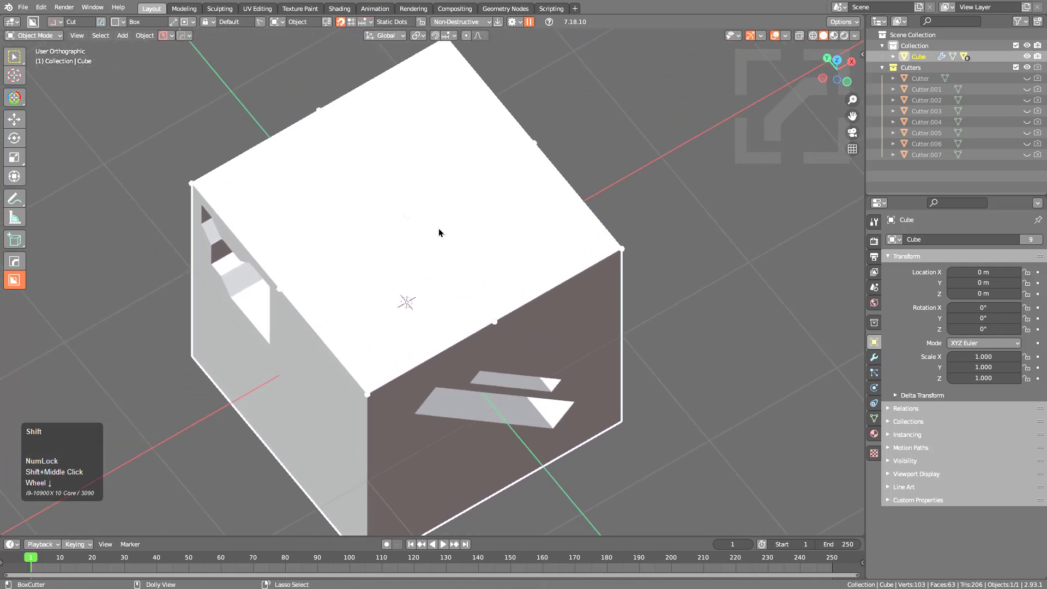
{"action": "scroll", "coordinate": [451, 237], "scroll_direction": "up", "scroll_amount": 4, "text": "shift"}
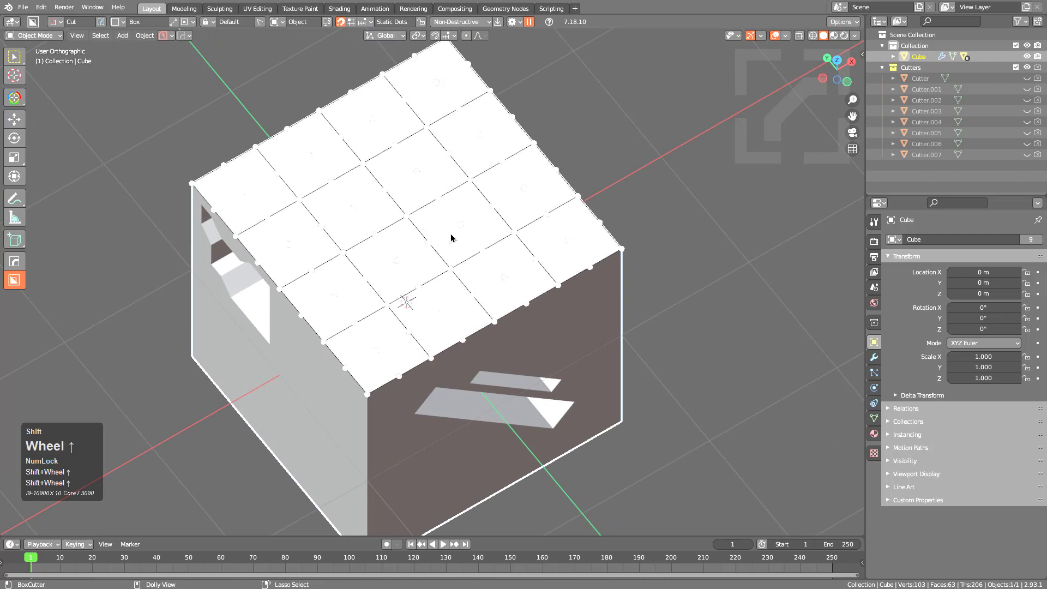
{"action": "scroll", "coordinate": [367, 203], "scroll_direction": "up", "scroll_amount": 4}
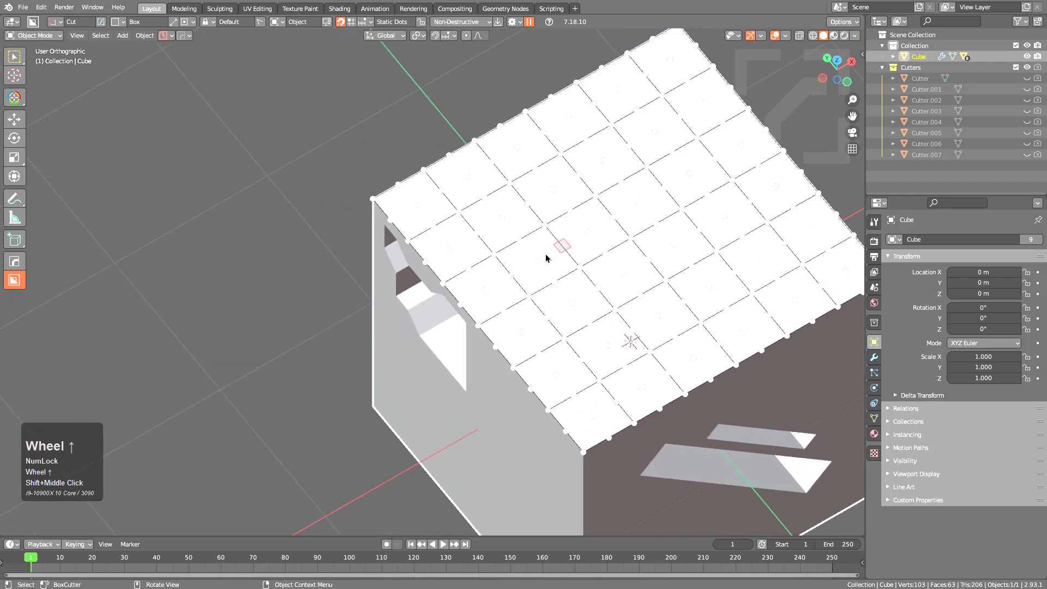
{"action": "middle_click_drag", "start_coordinate": [600, 171], "coordinate": [507, 222], "text": "shift"}
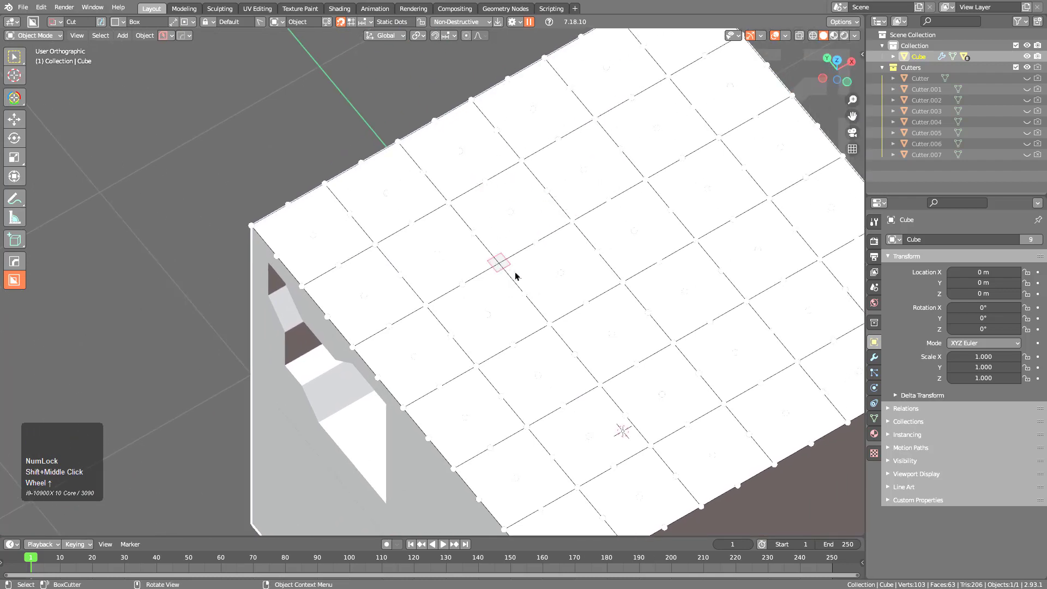
{"action": "scroll", "coordinate": [586, 292], "scroll_direction": "down", "scroll_amount": 2}
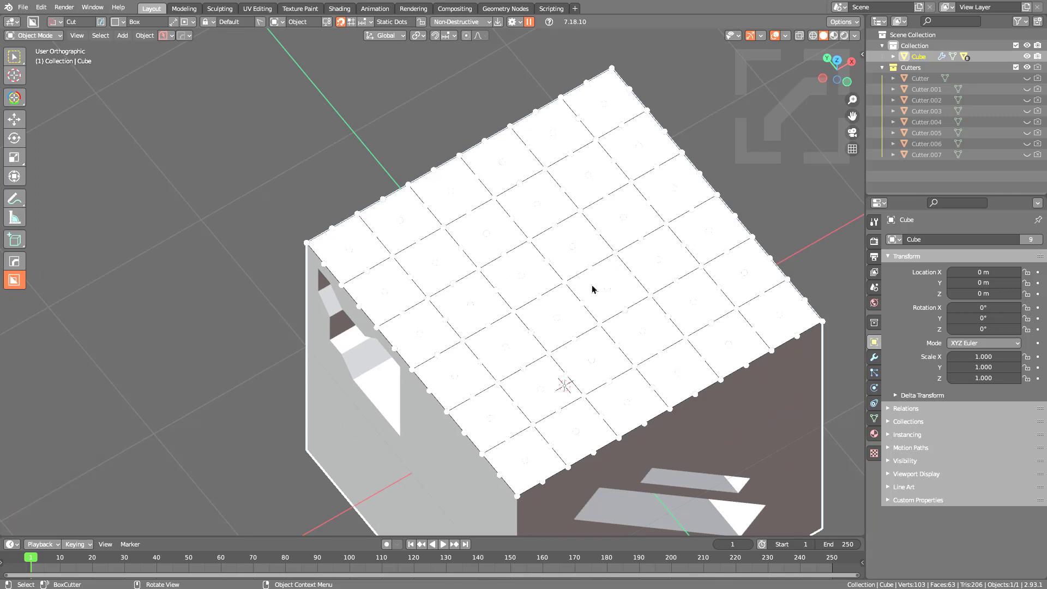
Step: Cut a dot-snapped box 0.312 deep in the third row from the top face's +Y edge and repeat it in three cells toward +X
{"action": "left_click_drag", "start_coordinate": [528, 271], "coordinate": [551, 281]}
{"action": "left_click", "coordinate": [550, 316]}
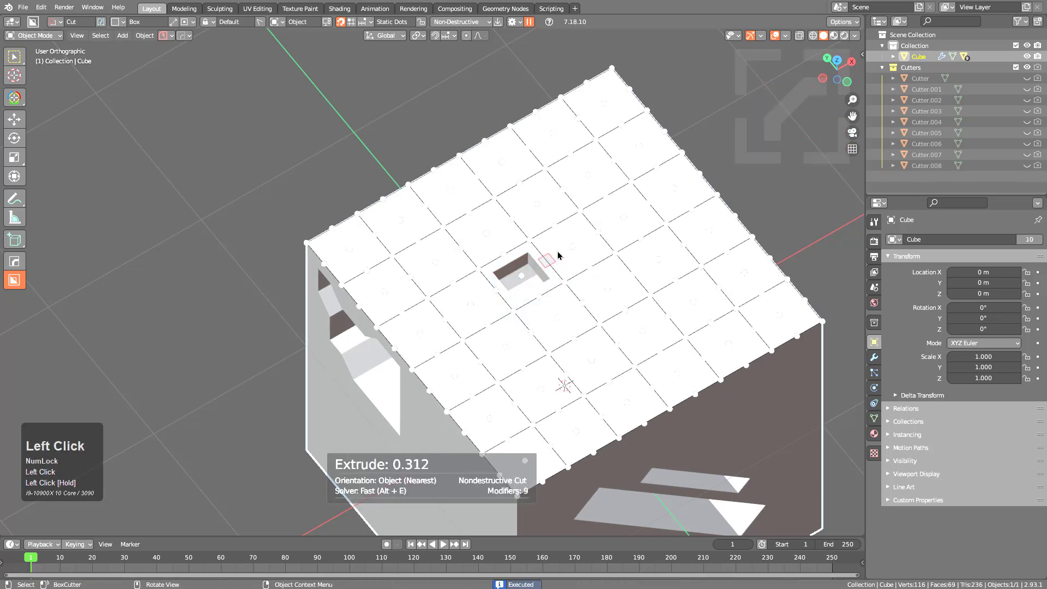
{"action": "double_click", "coordinate": [571, 245], "text": "ctrl"}
{"action": "left_click", "coordinate": [621, 216], "text": "ctrl"}
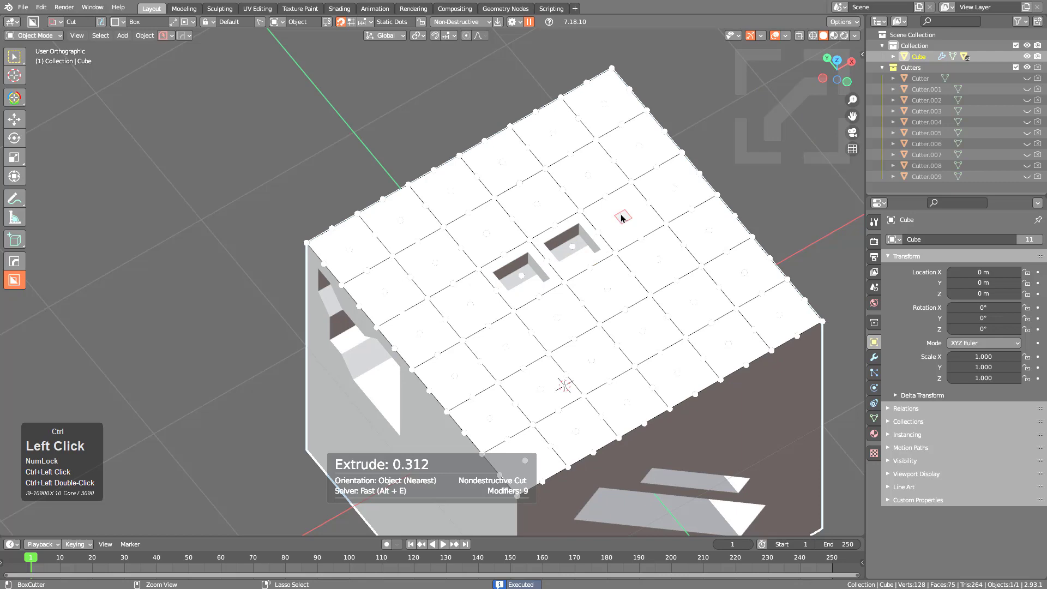
{"action": "left_click", "coordinate": [671, 194], "text": "ctrl"}
Step: Repeat the box cut in the four matching cells of each of the next two rows toward the -Y side
{"action": "left_click", "coordinate": [711, 231], "text": "ctrl"}
{"action": "left_click", "coordinate": [658, 260], "text": "ctrl"}
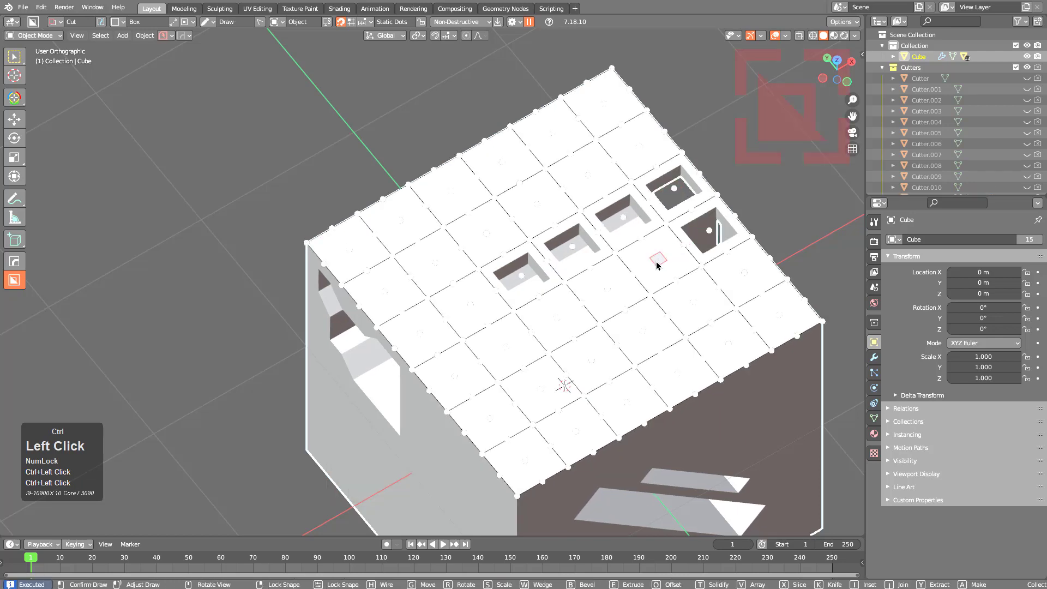
{"action": "left_click", "coordinate": [607, 289], "text": "ctrl"}
{"action": "left_click", "coordinate": [561, 319], "text": "ctrl"}
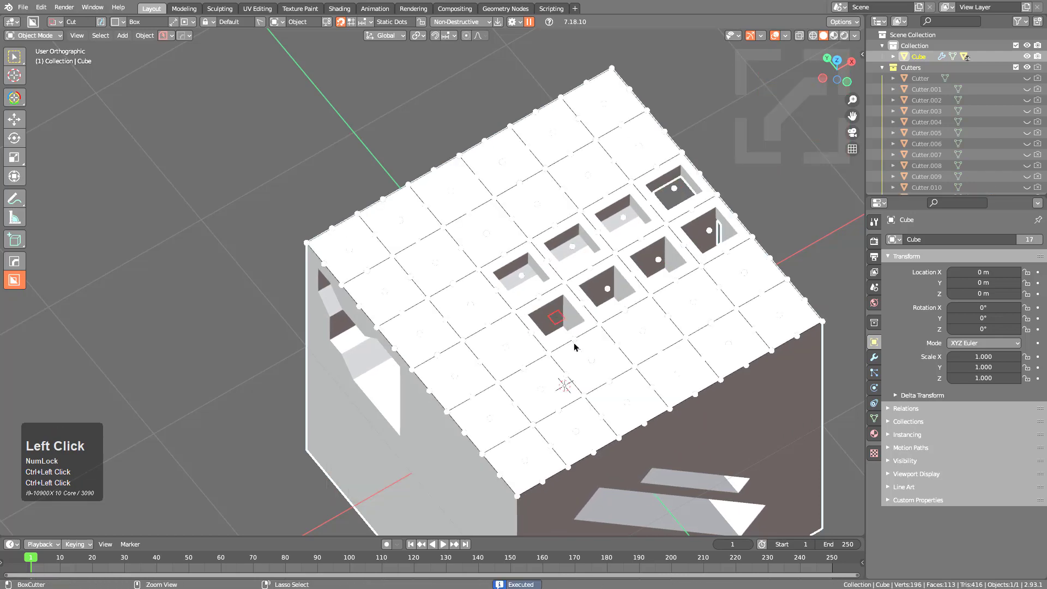
{"action": "left_click", "coordinate": [590, 361], "text": "ctrl"}
{"action": "left_click", "coordinate": [641, 330], "text": "ctrl"}
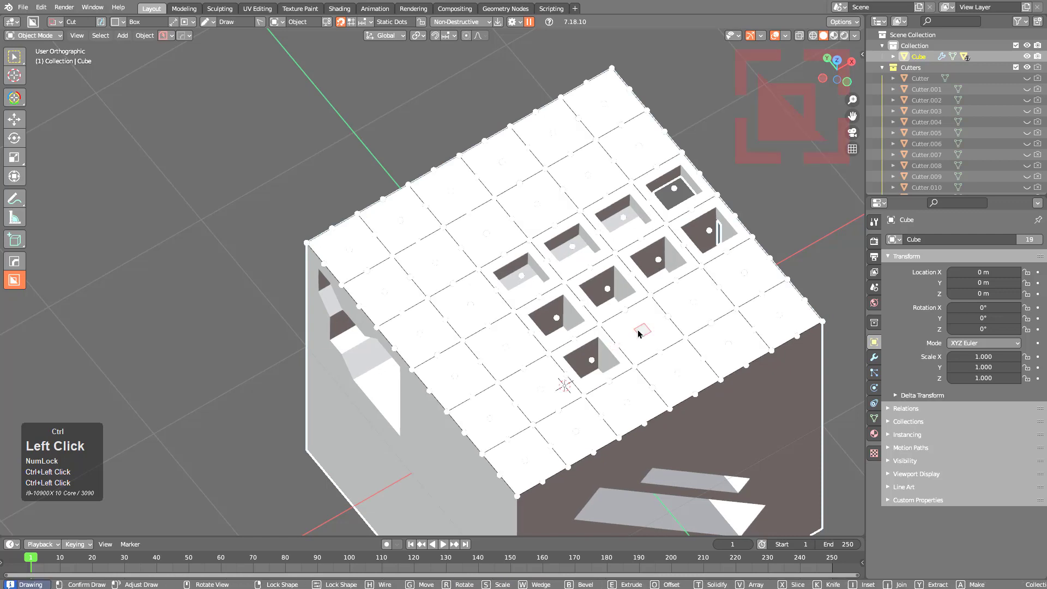
{"action": "left_click", "coordinate": [693, 300], "text": "ctrl"}
{"action": "left_click", "coordinate": [743, 273], "text": "ctrl"}
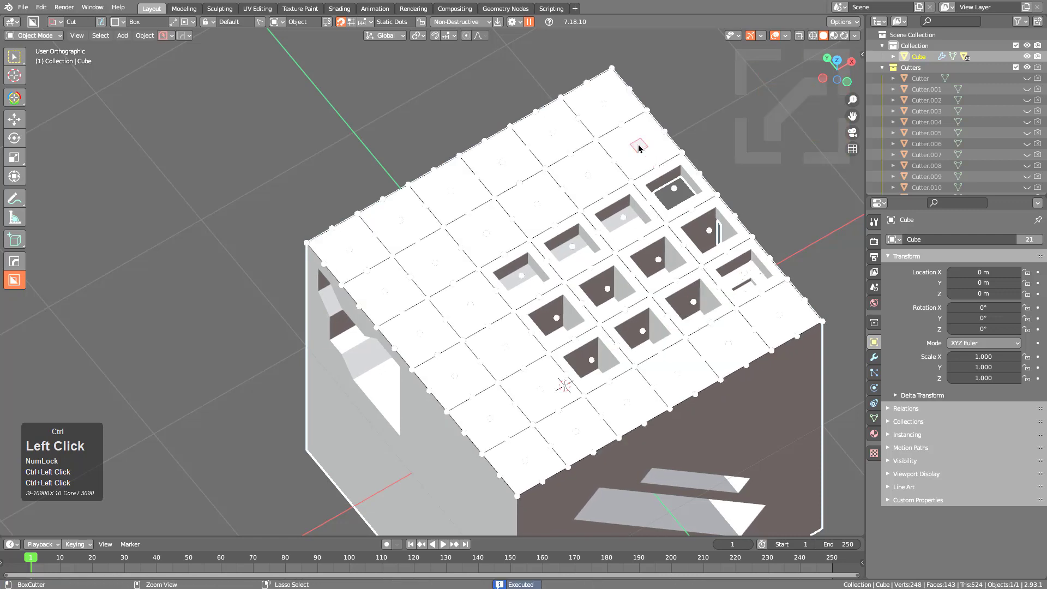
Step: Repeat the box cut in the four matching cells of the second row from the +Y edge
{"action": "left_click", "coordinate": [638, 144], "text": "ctrl"}
{"action": "left_click", "coordinate": [585, 177], "text": "ctrl"}
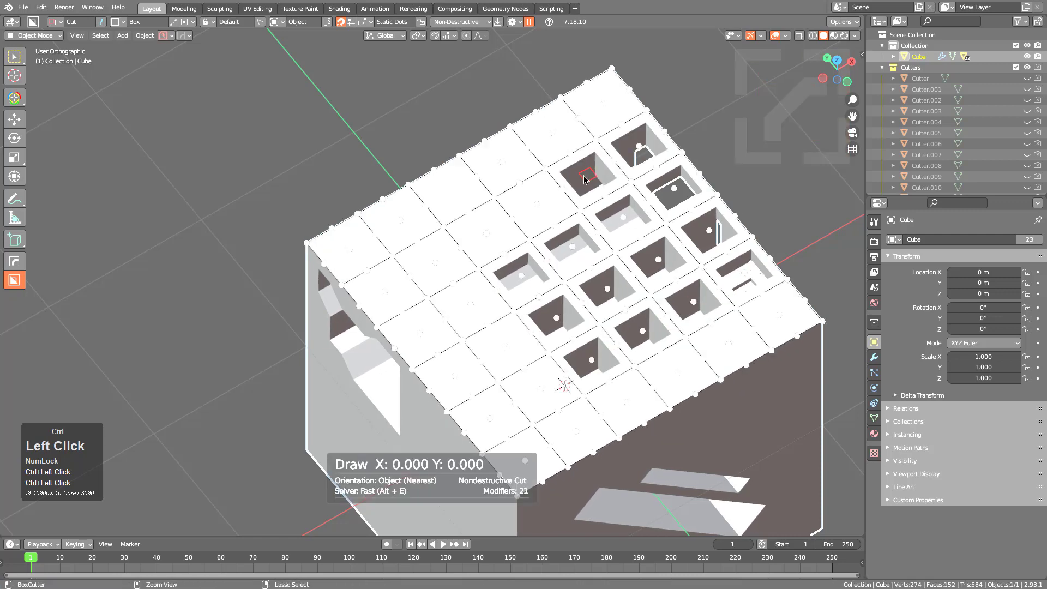
{"action": "left_click", "coordinate": [540, 206], "text": "ctrl"}
{"action": "left_click", "coordinate": [485, 238], "text": "ctrl"}
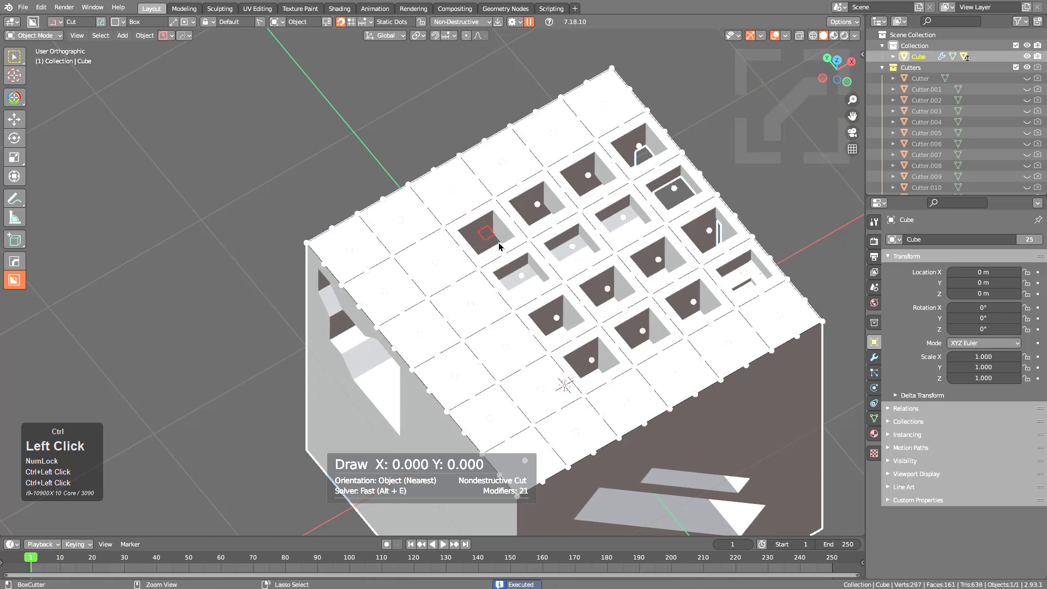
Step: Repeat the box cut in the four matching cells of both outermost rows, along the -Y edge and the +Y edge
{"action": "left_click", "coordinate": [627, 402], "text": "ctrl"}
{"action": "left_click", "coordinate": [678, 374], "text": "ctrl"}
{"action": "left_click", "coordinate": [729, 346], "text": "ctrl"}
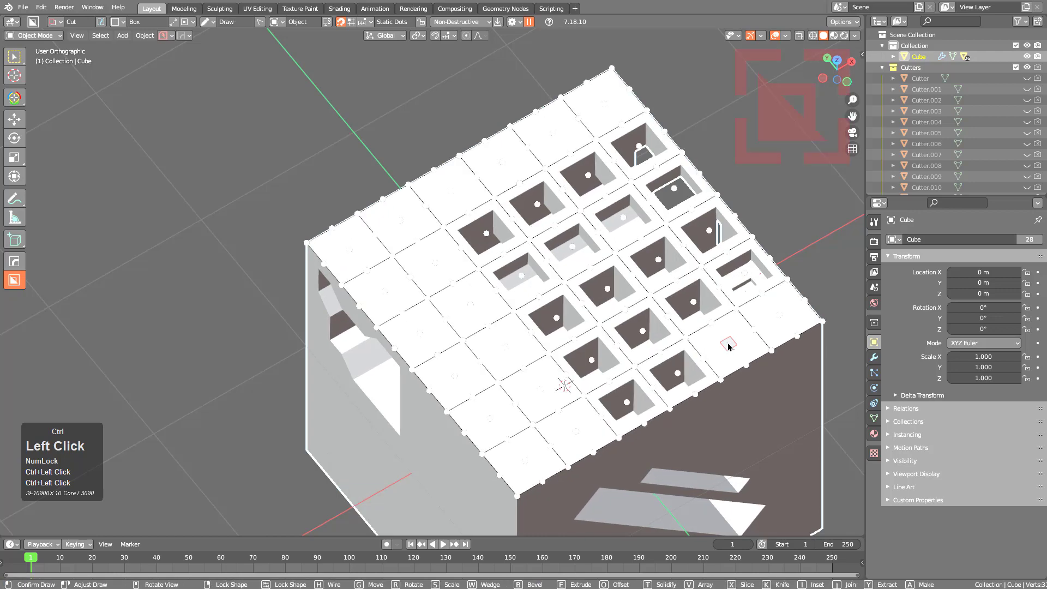
{"action": "left_click", "coordinate": [781, 319], "text": "ctrl"}
{"action": "left_click", "coordinate": [606, 108], "text": "ctrl"}
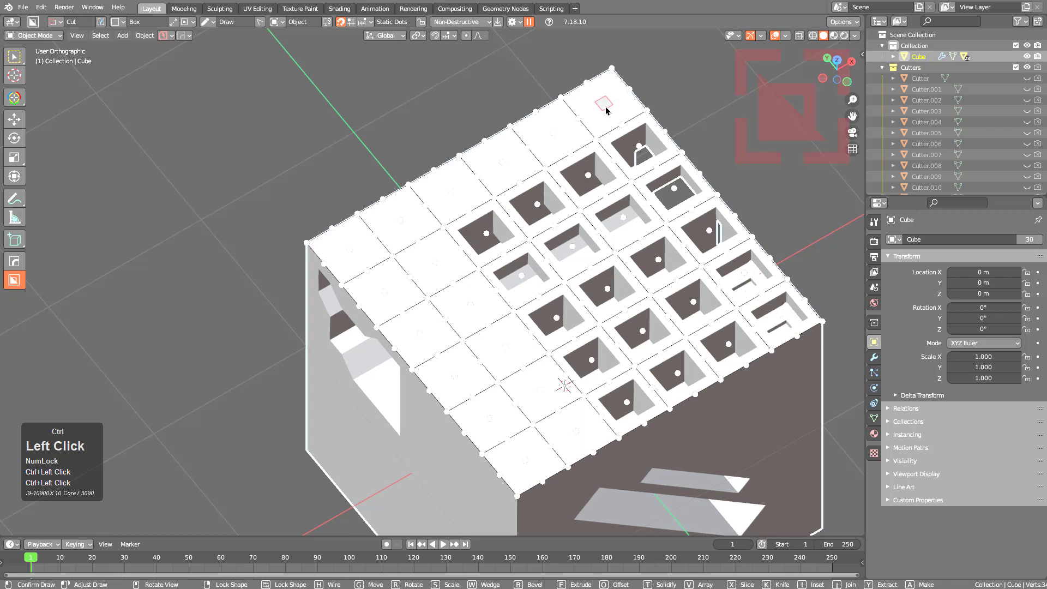
{"action": "left_click", "coordinate": [553, 133], "text": "ctrl"}
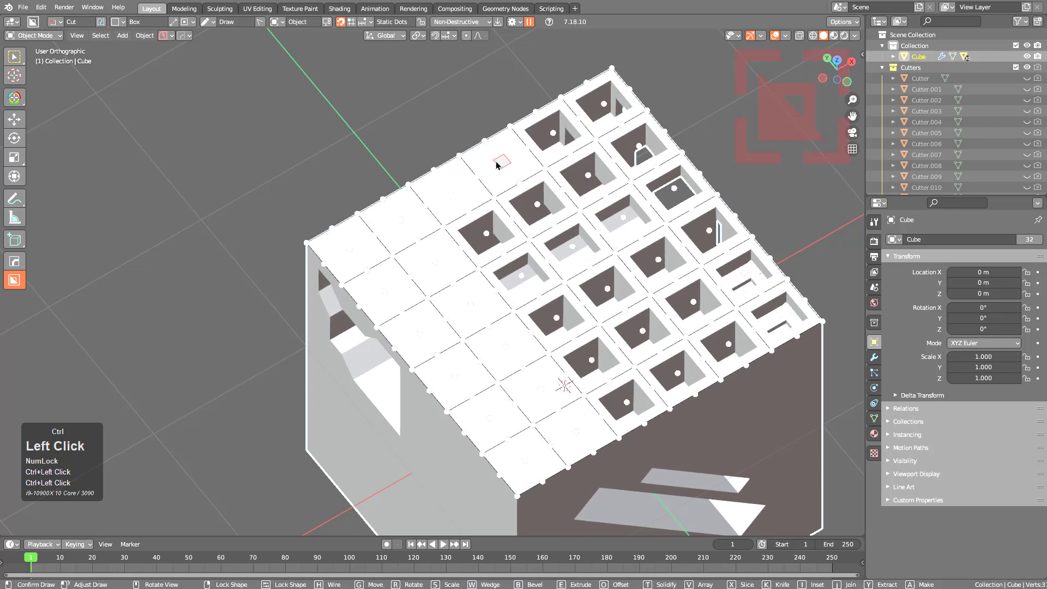
{"action": "left_click", "coordinate": [496, 165], "text": "ctrl"}
{"action": "left_click", "coordinate": [451, 193], "text": "ctrl"}
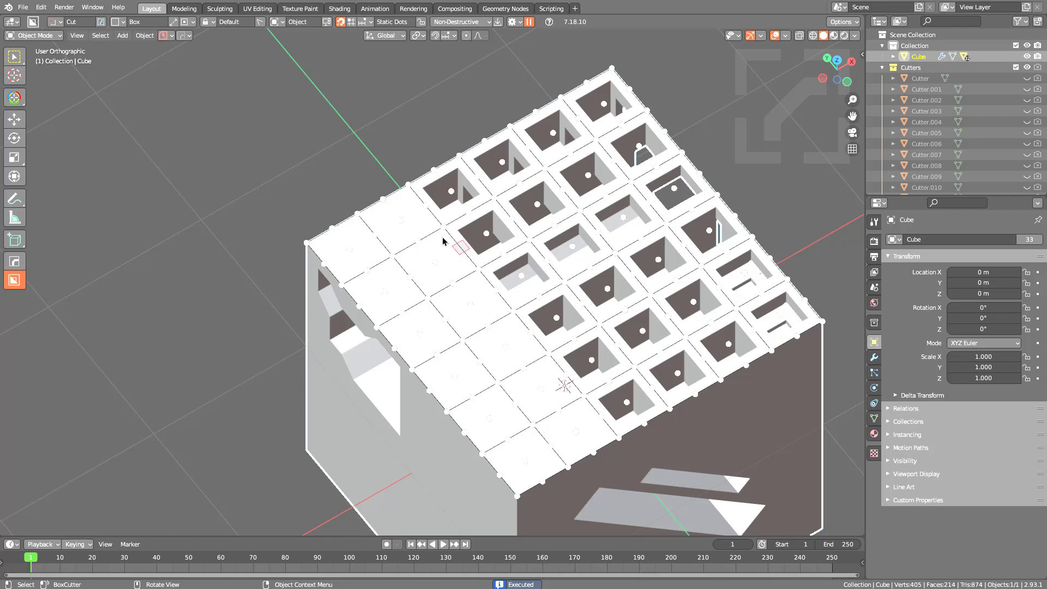
Step: Cut a long dot-snapped box 0.351 deep across the two uncut columns near the top face's -X edge
{"action": "mouse_move", "coordinate": [408, 219]}
{"action": "left_mouse_down"}
{"action": "mouse_move", "coordinate": [414, 297]}
{"action": "mouse_move", "coordinate": [521, 464]}
{"action": "left_mouse_up"}
{"action": "left_click", "coordinate": [525, 499]}
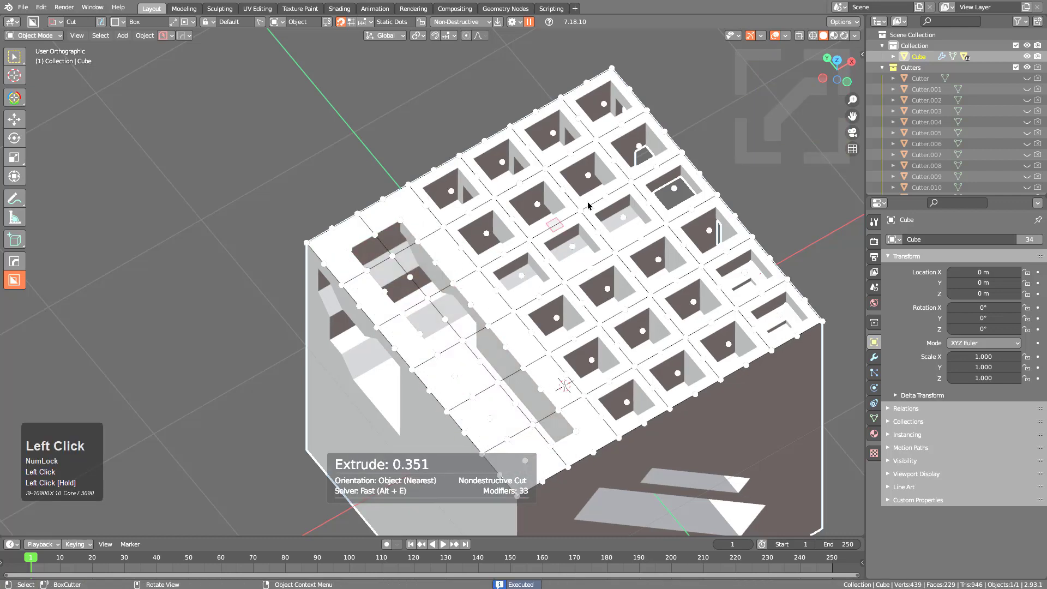